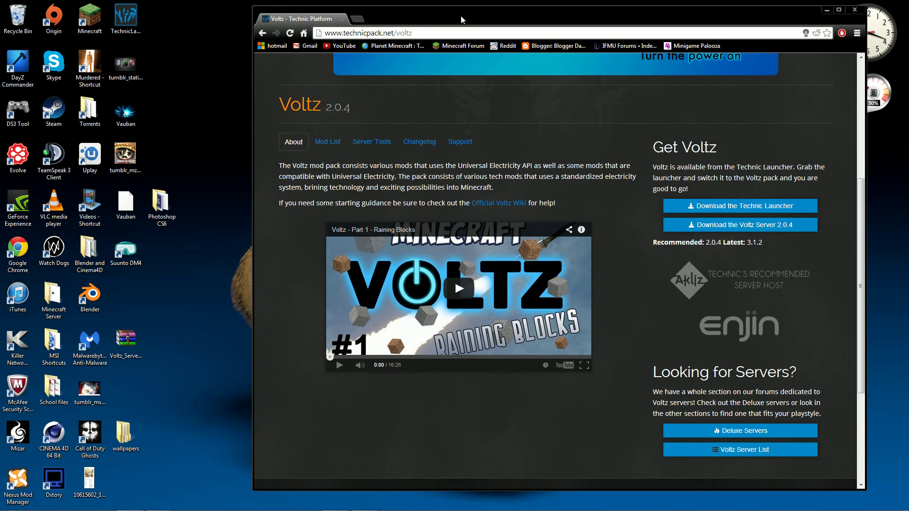
Reposition the Chrome window showing the Voltz 2.0.4 Technic Platform page.
{"action": "left_click_drag", "start_coordinate": [440, 12], "coordinate": [408, 22]}
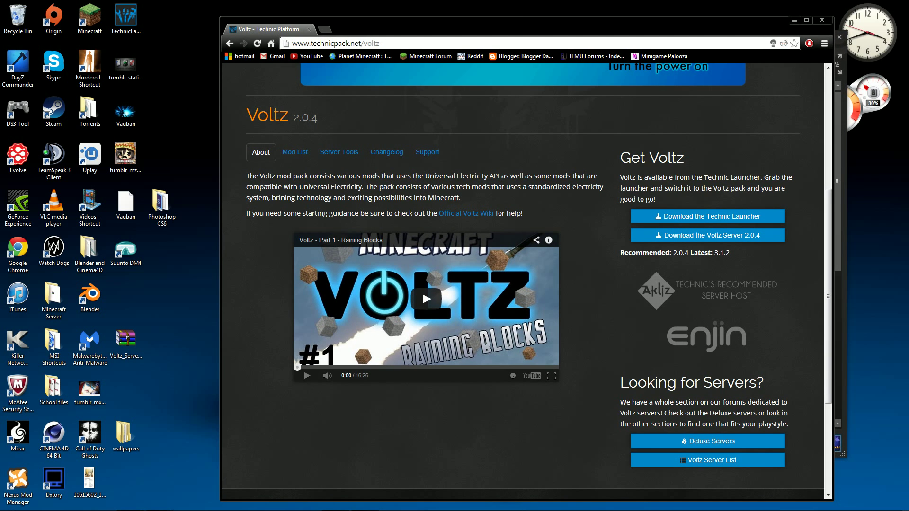
{"action": "double_click", "coordinate": [315, 117]}
{"action": "left_click", "coordinate": [337, 115]}
{"action": "mouse_move", "coordinate": [398, 32]}
{"action": "left_mouse_down"}
{"action": "mouse_move", "coordinate": [365, 32]}
{"action": "mouse_move", "coordinate": [392, 33]}
{"action": "mouse_move", "coordinate": [381, 31]}
{"action": "left_mouse_up"}
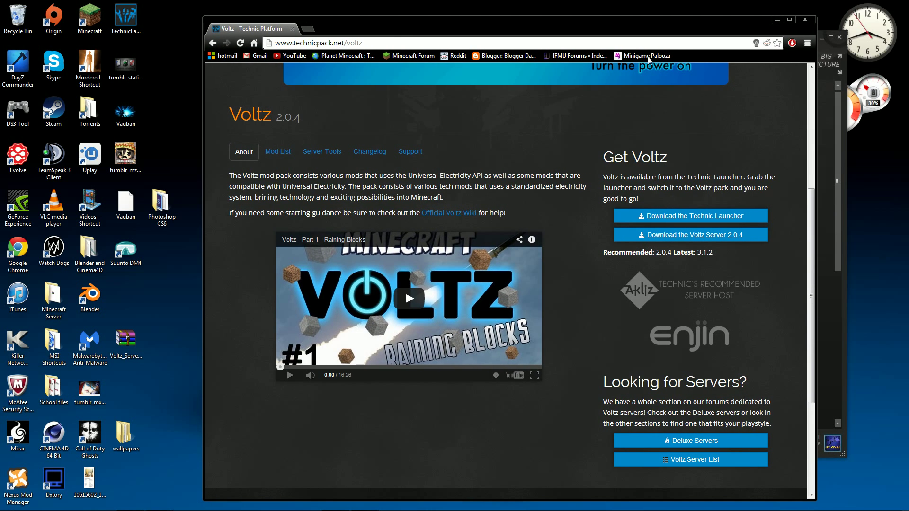
{"action": "left_click_drag", "start_coordinate": [668, 32], "coordinate": [706, 21]}
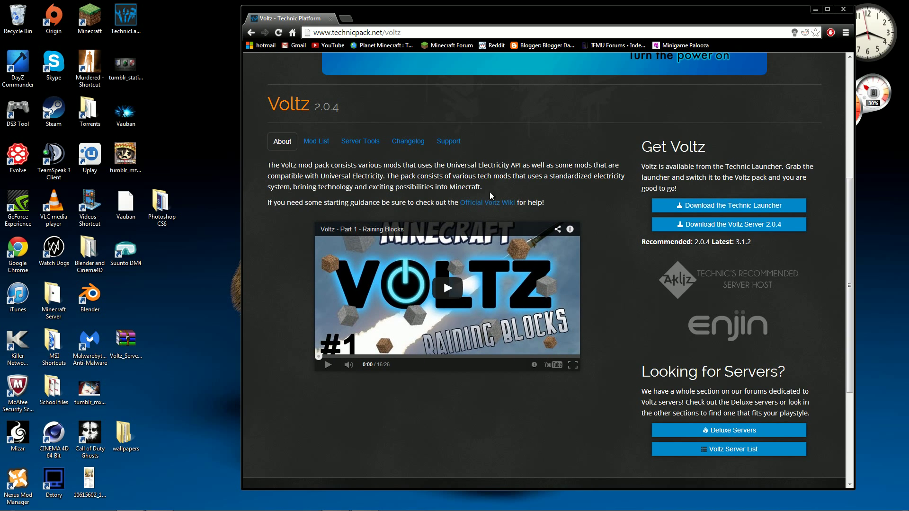
Reload the Voltz page from Modpacks and scroll down to the Voltz Server 2.0.4 download.
{"action": "scroll", "coordinate": [443, 162], "scroll_direction": "up", "scroll_amount": 5}
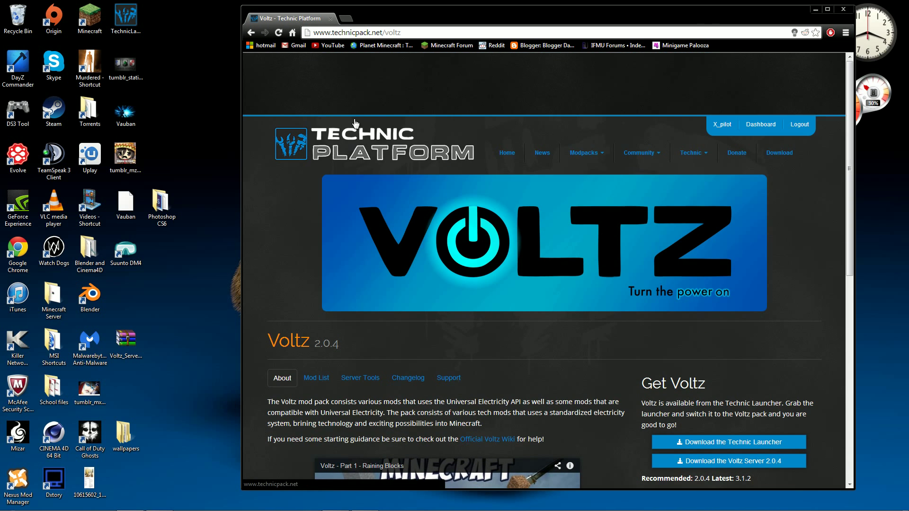
{"action": "left_click", "coordinate": [609, 153]}
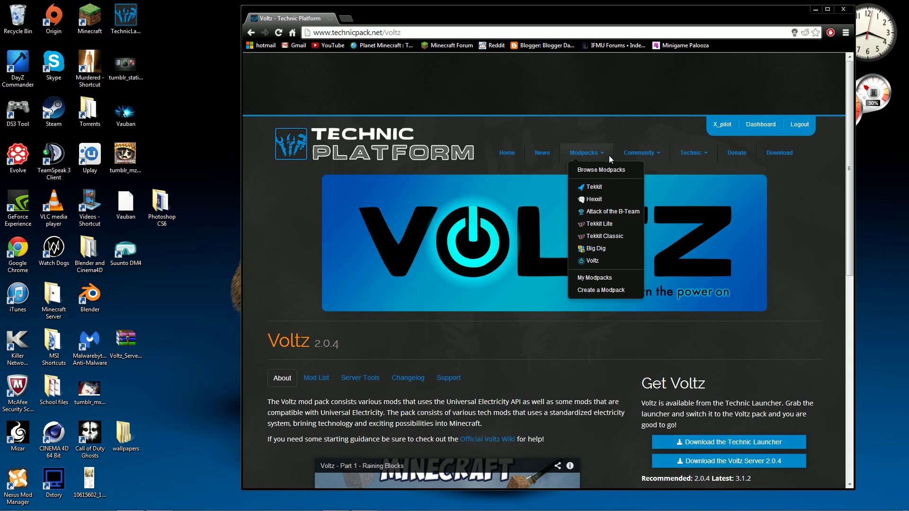
{"action": "left_click", "coordinate": [606, 261]}
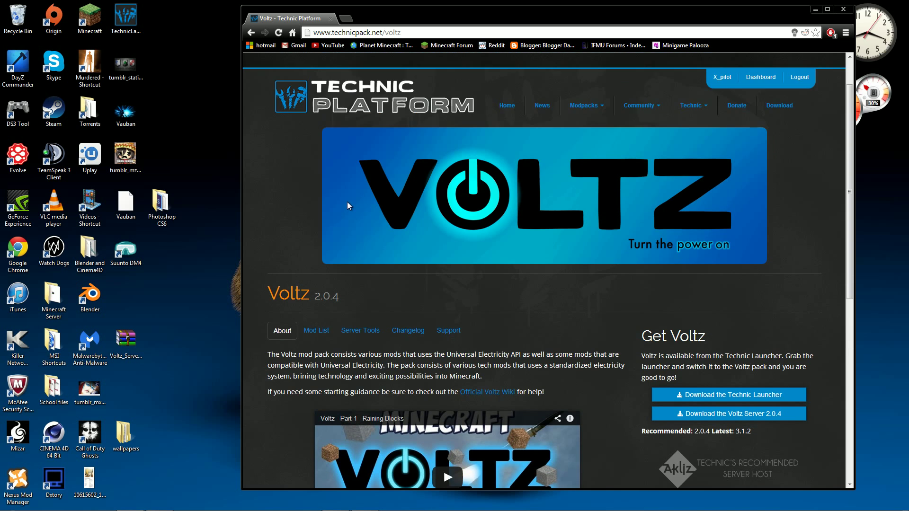
{"action": "scroll", "coordinate": [347, 201], "scroll_direction": "down", "scroll_amount": 2}
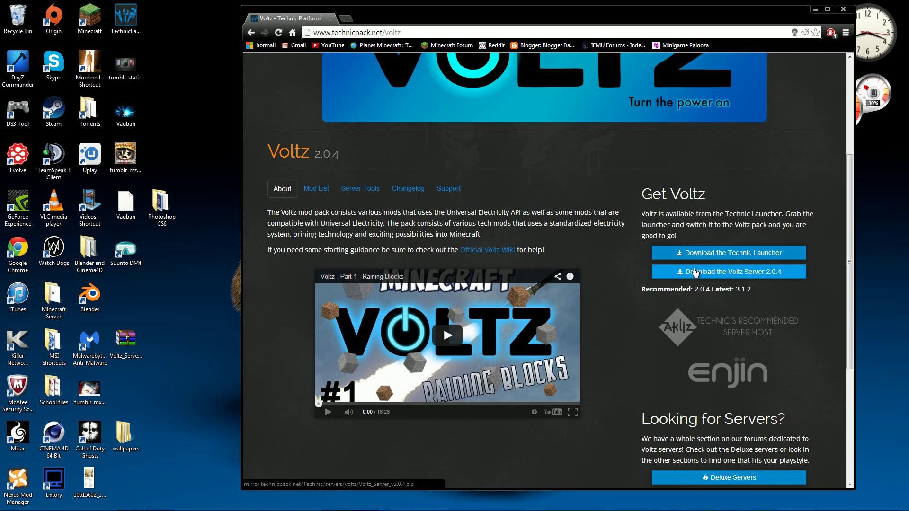
{"action": "scroll", "coordinate": [729, 246], "scroll_direction": "down", "scroll_amount": 1}
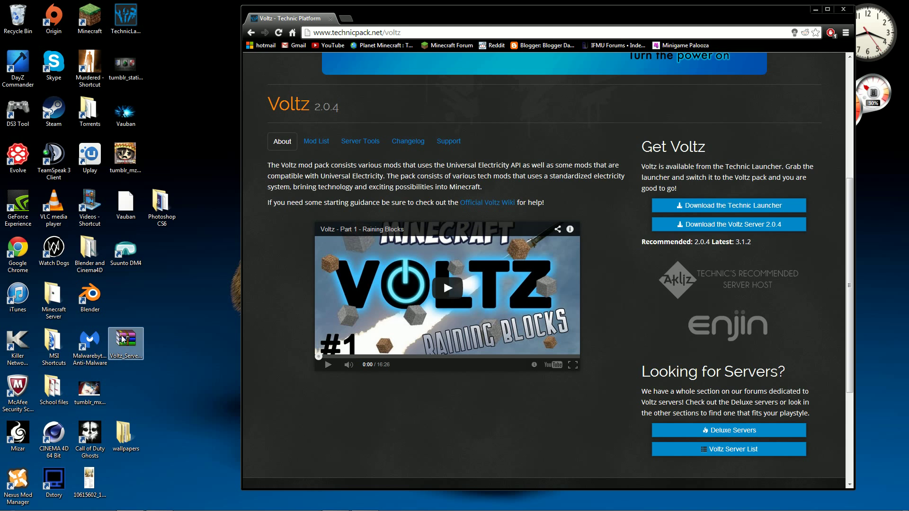
Close Chrome, the Steam friends list and the Evolve update notice.
{"action": "left_click", "coordinate": [330, 19]}
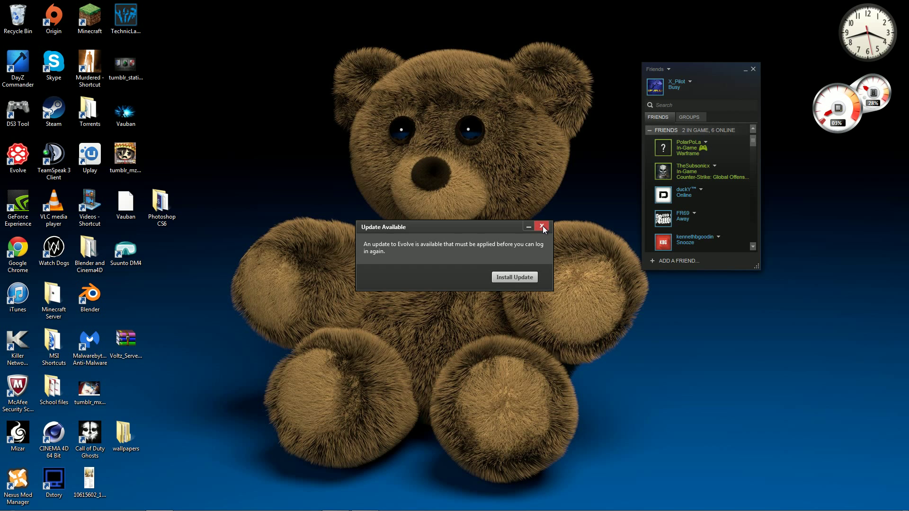
{"action": "left_click", "coordinate": [753, 69]}
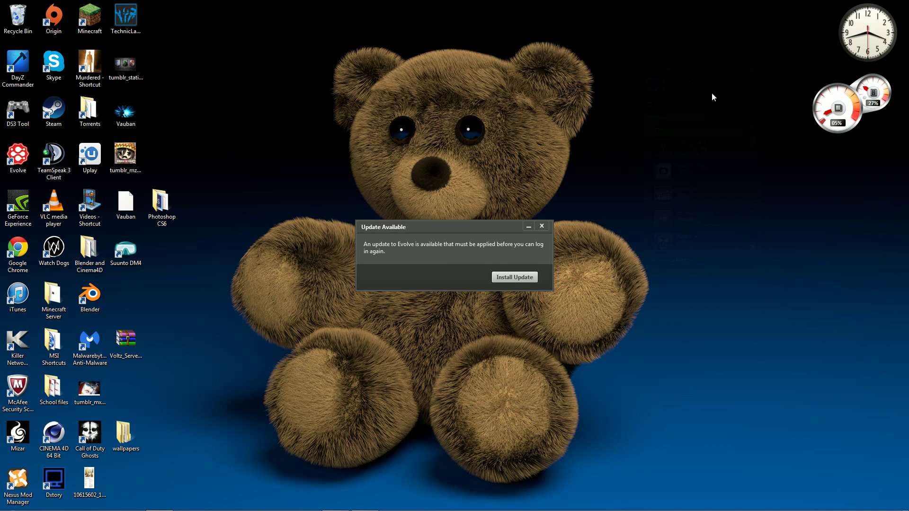
{"action": "left_click", "coordinate": [529, 228]}
Inspect Voltz_Server_v2.0.4.zip in WinRAR, then extract it to Voltz_Server_v2.0.4\.
{"action": "double_click", "coordinate": [132, 342]}
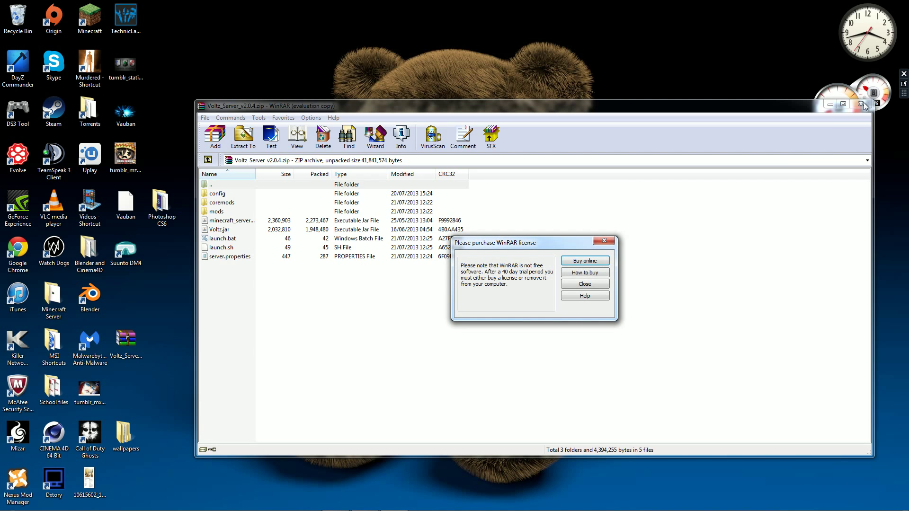
{"action": "left_click", "coordinate": [585, 284]}
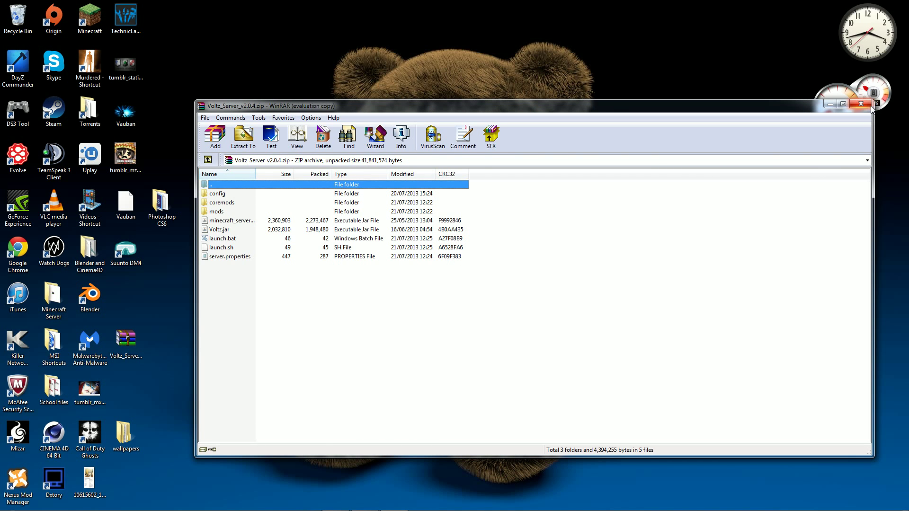
{"action": "key", "text": "Escape"}
{"action": "right_click", "coordinate": [122, 339]}
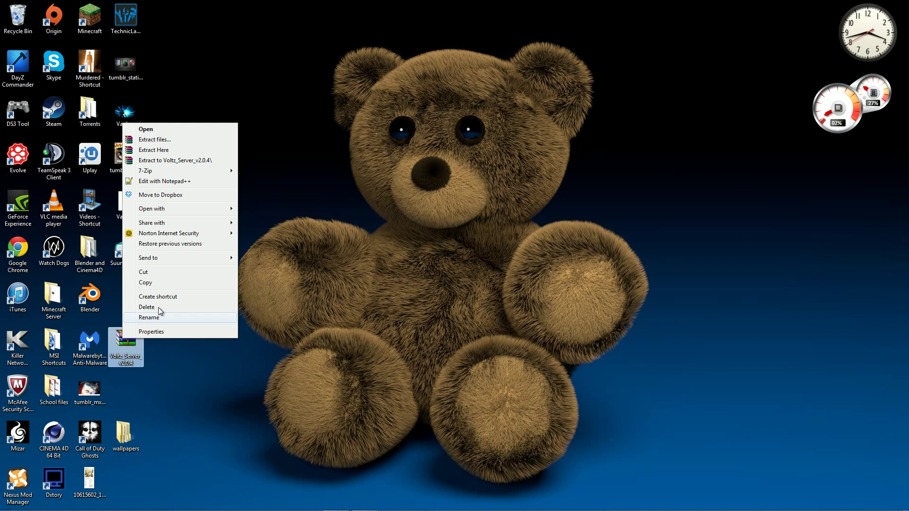
{"action": "left_click", "coordinate": [177, 161]}
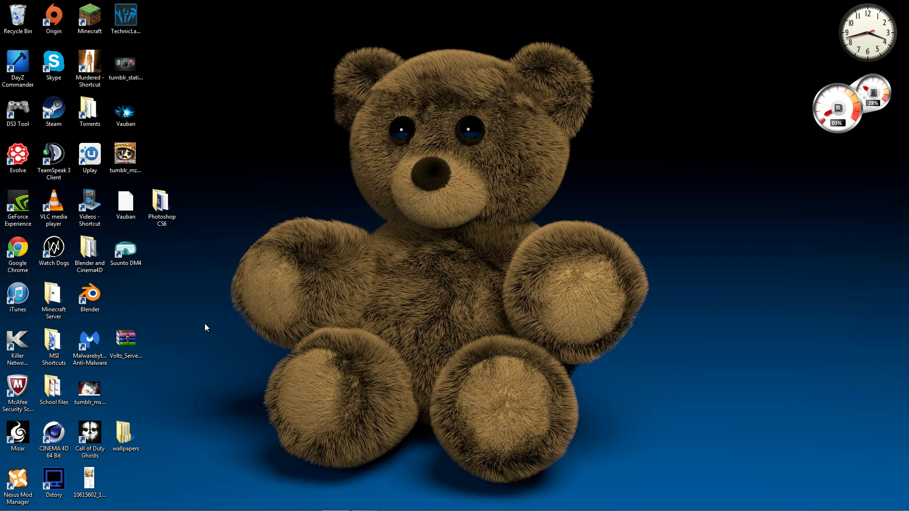
Browse Voltz_Server_v2.0.4, checking the coremods and mods folders, then select the launch file.
{"action": "double_click", "coordinate": [125, 305]}
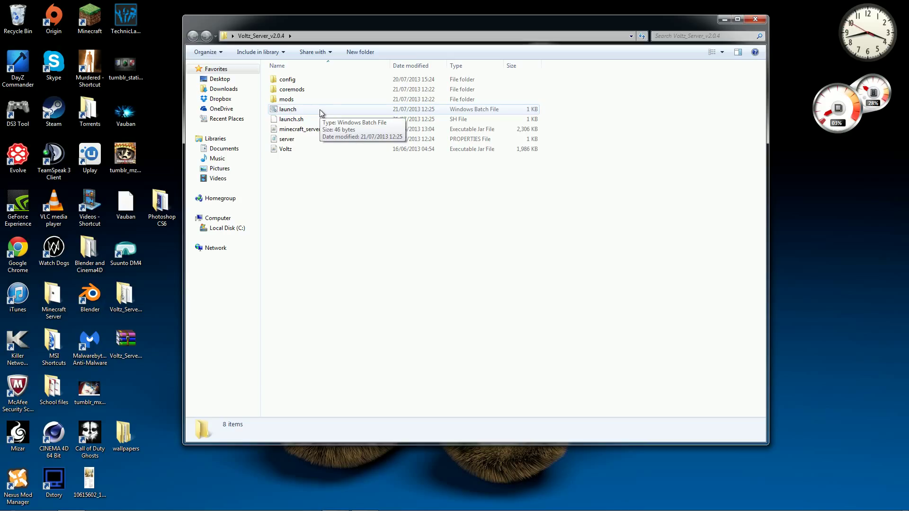
{"action": "double_click", "coordinate": [313, 90]}
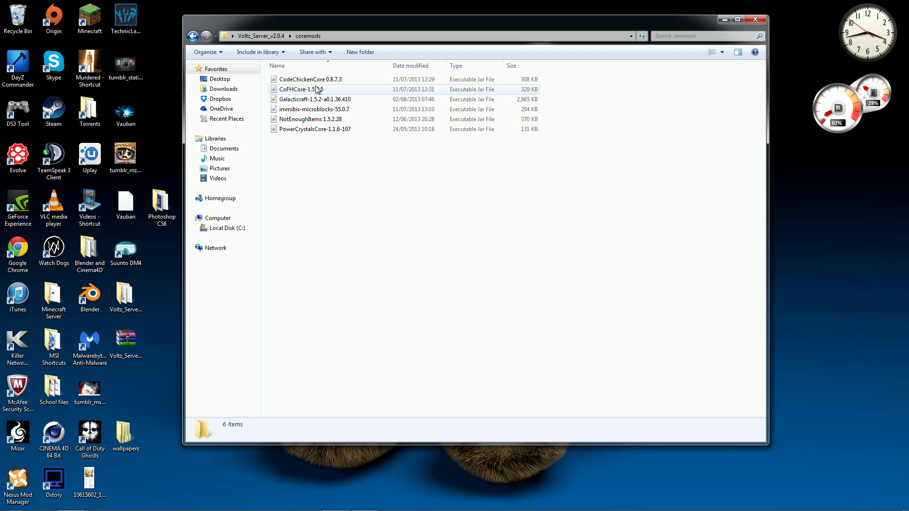
{"action": "left_click", "coordinate": [193, 36]}
{"action": "double_click", "coordinate": [291, 99]}
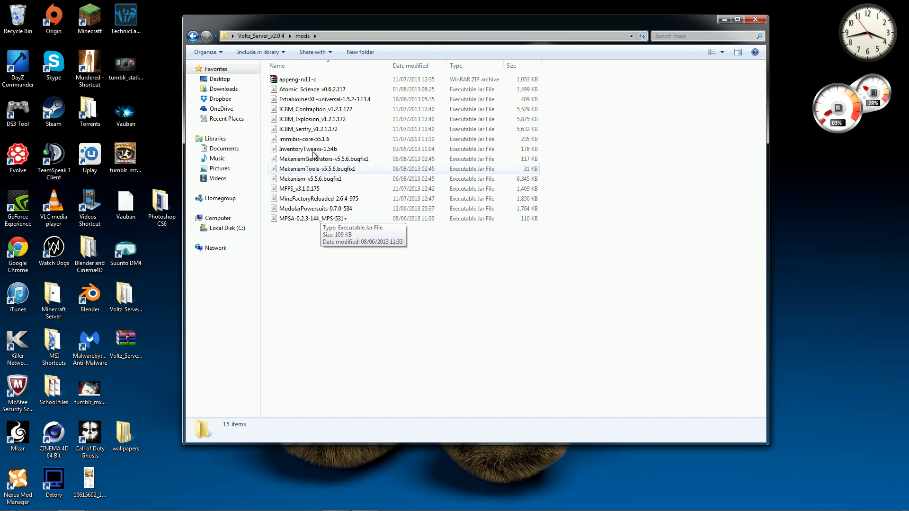
{"action": "key", "text": "BackSpace"}
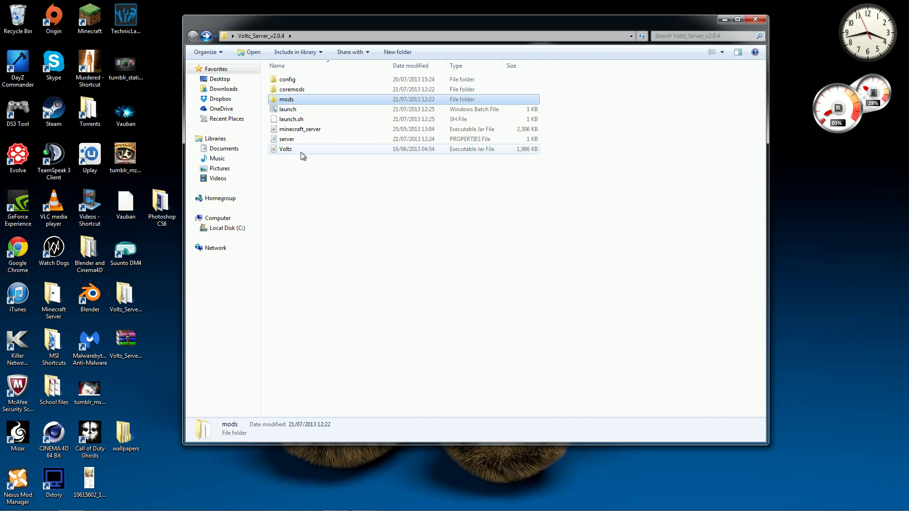
{"action": "left_click", "coordinate": [303, 110]}
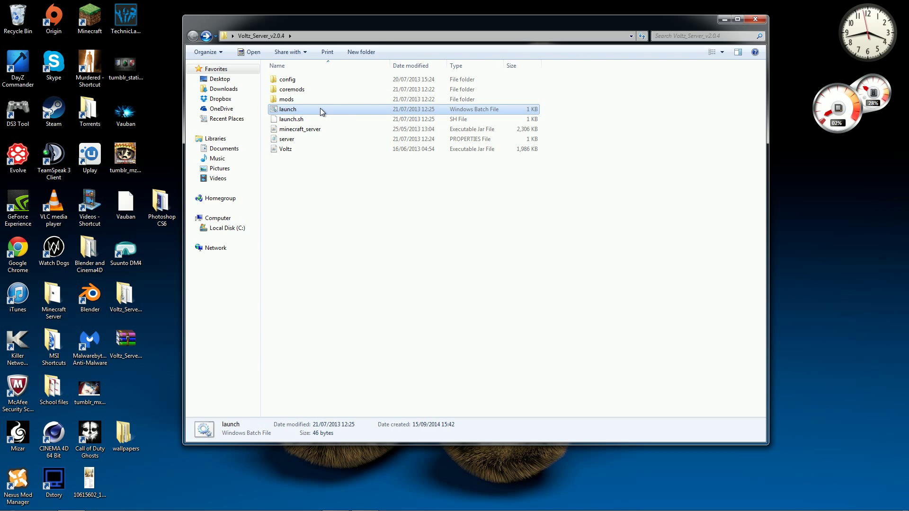
Run launch.bat, allow the unverified script, and enlarge the console to read its output.
{"action": "double_click", "coordinate": [320, 109]}
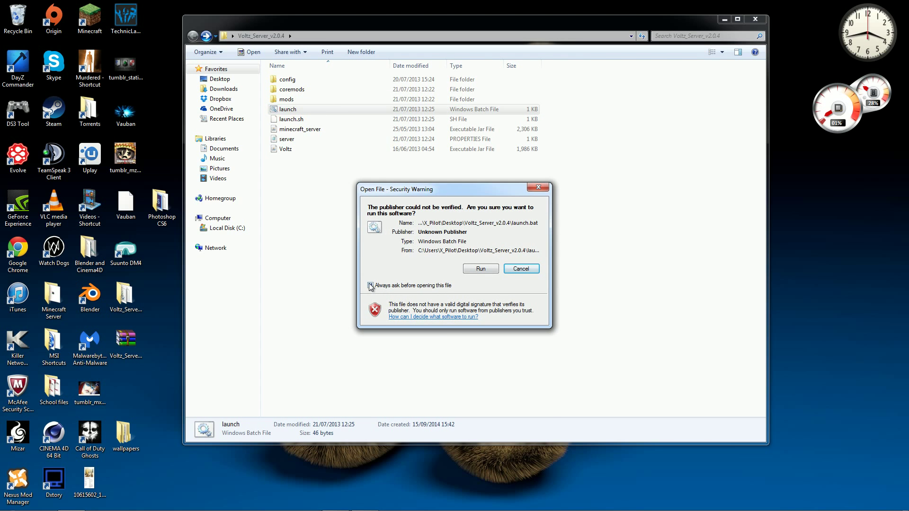
{"action": "left_click", "coordinate": [481, 270]}
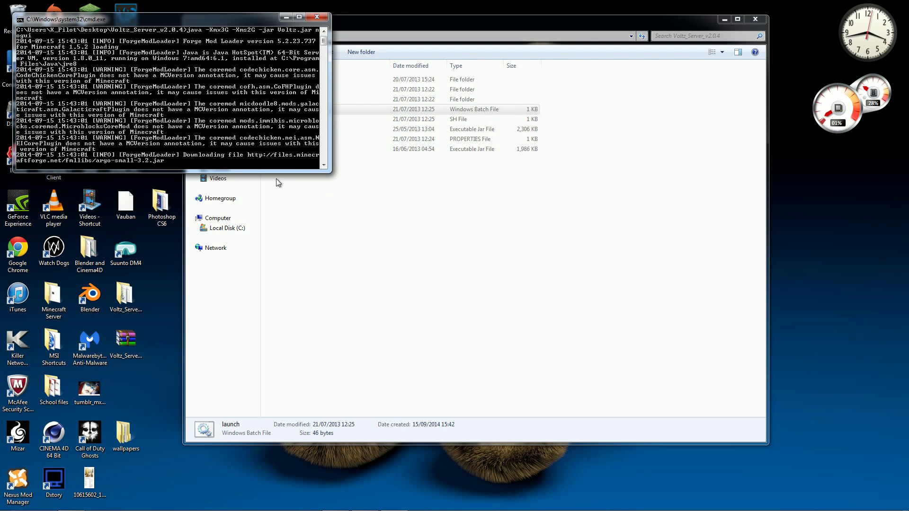
{"action": "left_click_drag", "start_coordinate": [331, 172], "coordinate": [503, 270]}
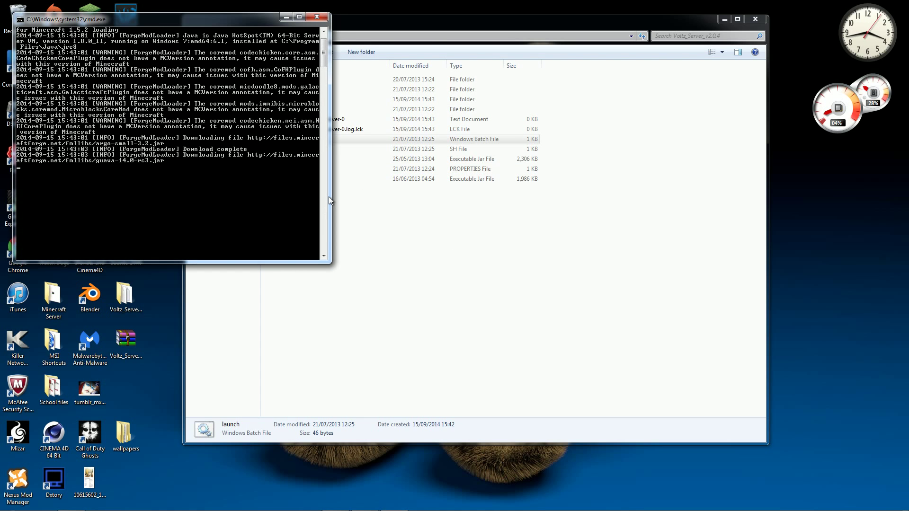
{"action": "scroll", "coordinate": [227, 147], "scroll_direction": "up", "scroll_amount": 2}
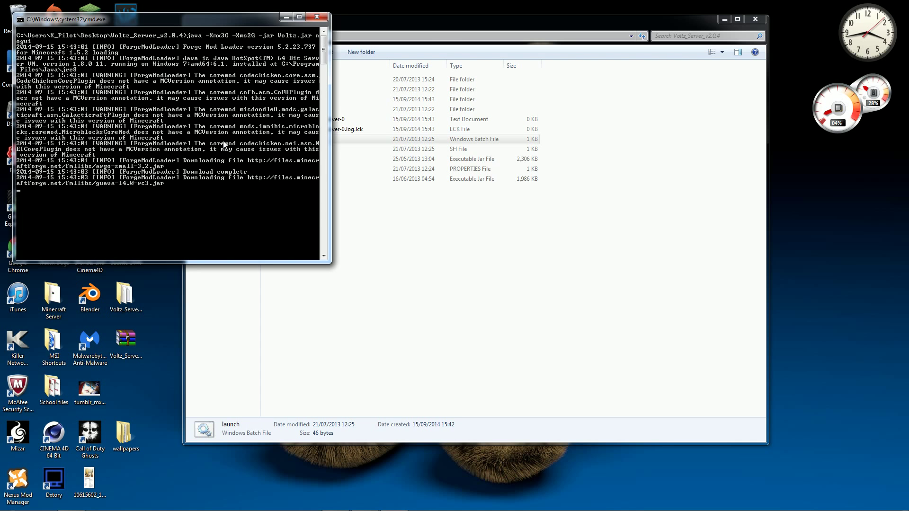
{"action": "scroll", "coordinate": [225, 150], "scroll_direction": "down", "scroll_amount": 4}
{"action": "scroll", "coordinate": [225, 150], "scroll_direction": "up", "scroll_amount": 4}
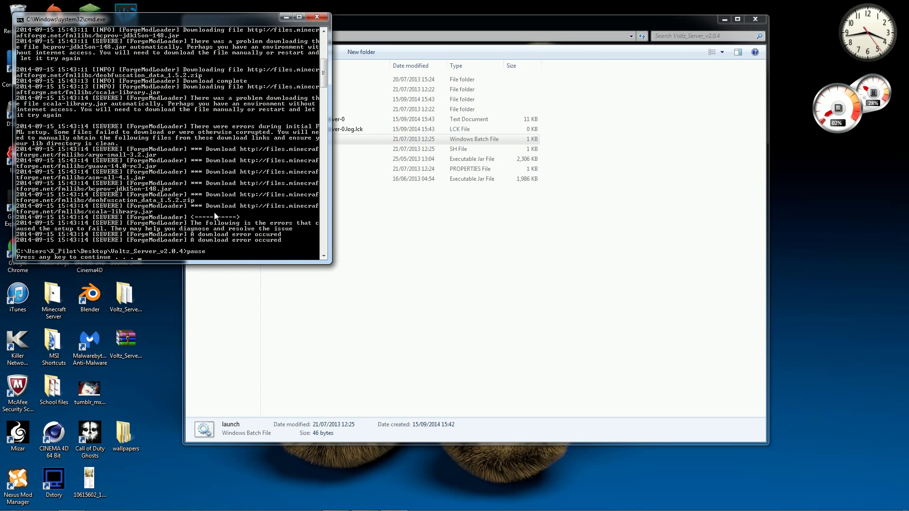
{"action": "scroll", "coordinate": [217, 214], "scroll_direction": "down", "scroll_amount": 1}
{"action": "scroll", "coordinate": [270, 228], "scroll_direction": "up", "scroll_amount": 4}
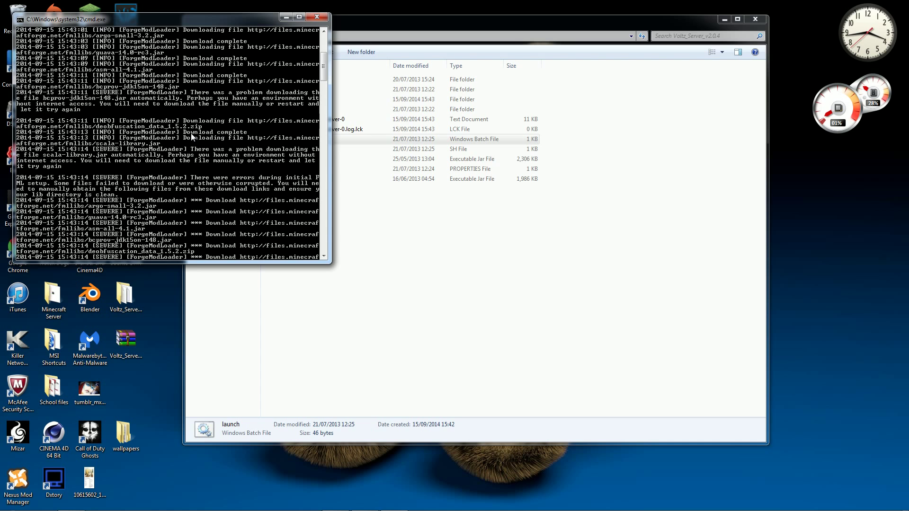
{"action": "scroll", "coordinate": [161, 127], "scroll_direction": "up", "scroll_amount": 1}
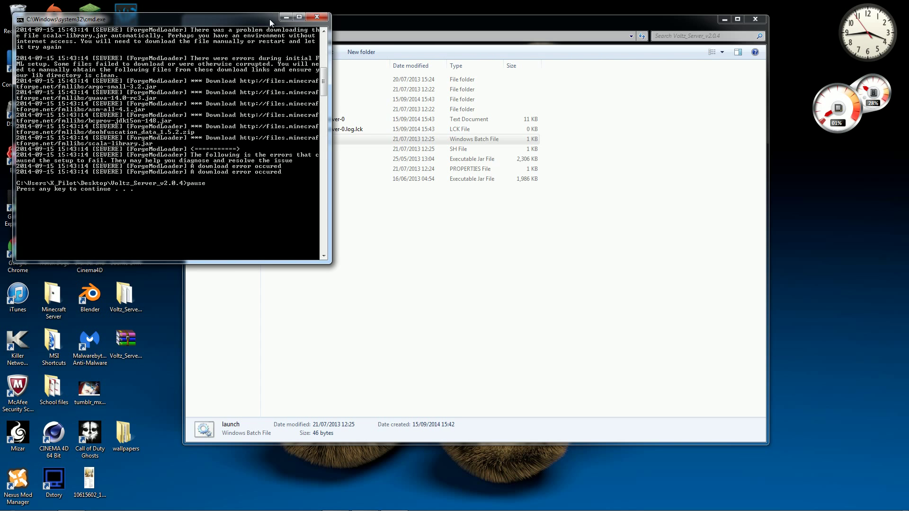
Close the console, rerun launch.bat, and close it after the library download errors.
{"action": "key", "text": "Return"}
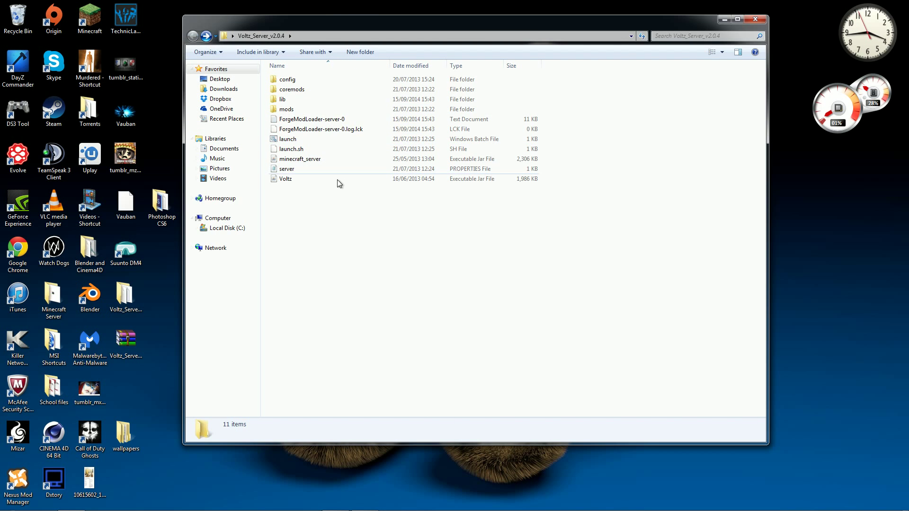
{"action": "double_click", "coordinate": [303, 138]}
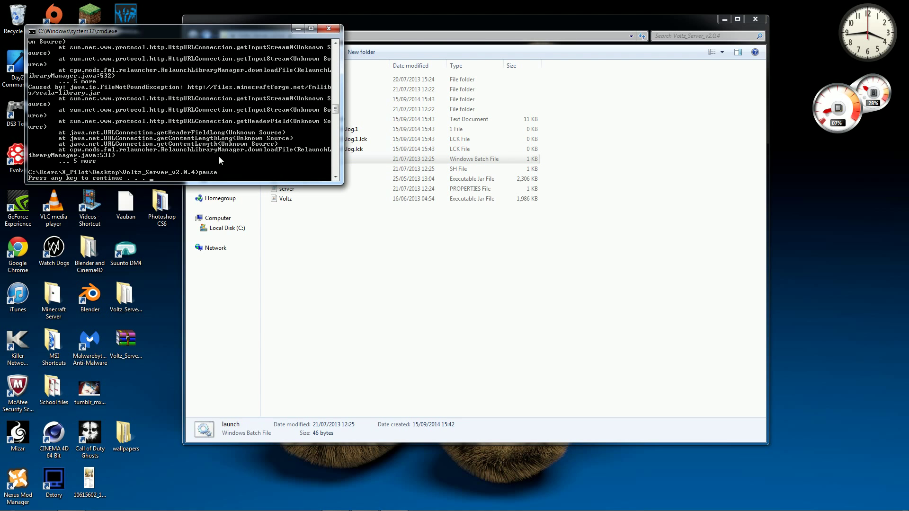
{"action": "left_click", "coordinate": [328, 28]}
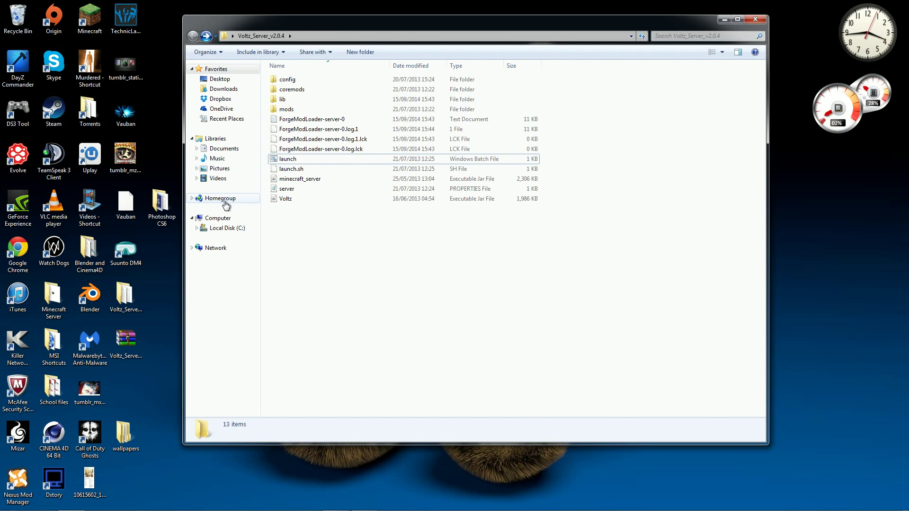
Open the AppData Roaming folder by searching %appdata% from Start.
{"action": "left_click", "coordinate": [6, 502]}
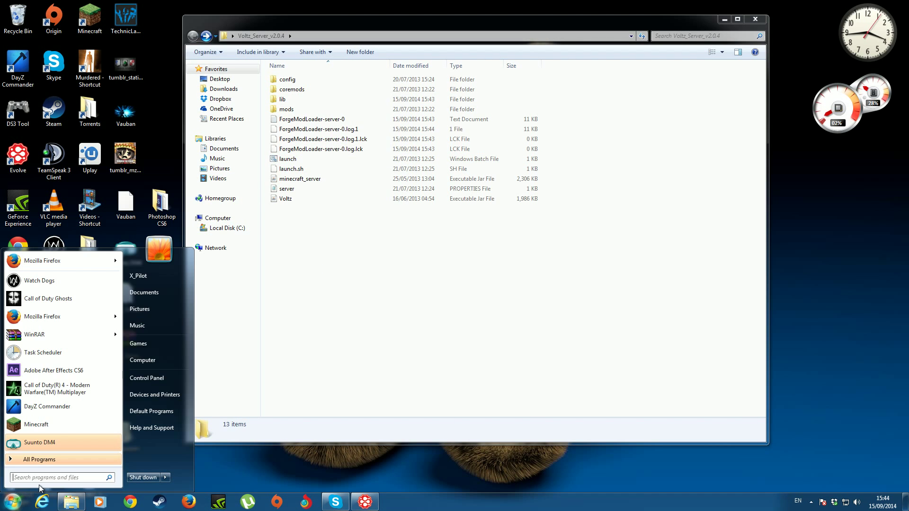
{"action": "type", "text": "%appa"}
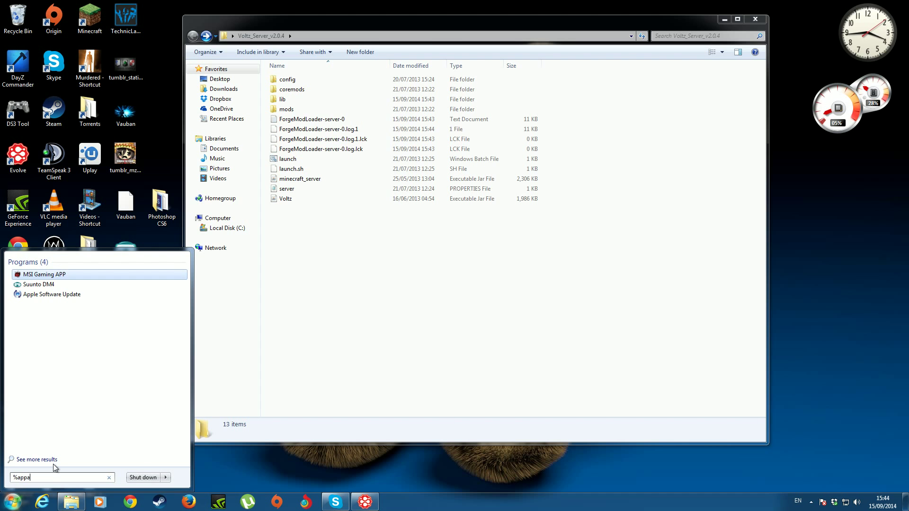
{"action": "key", "text": "BackSpace"}
{"action": "type", "text": "da"}
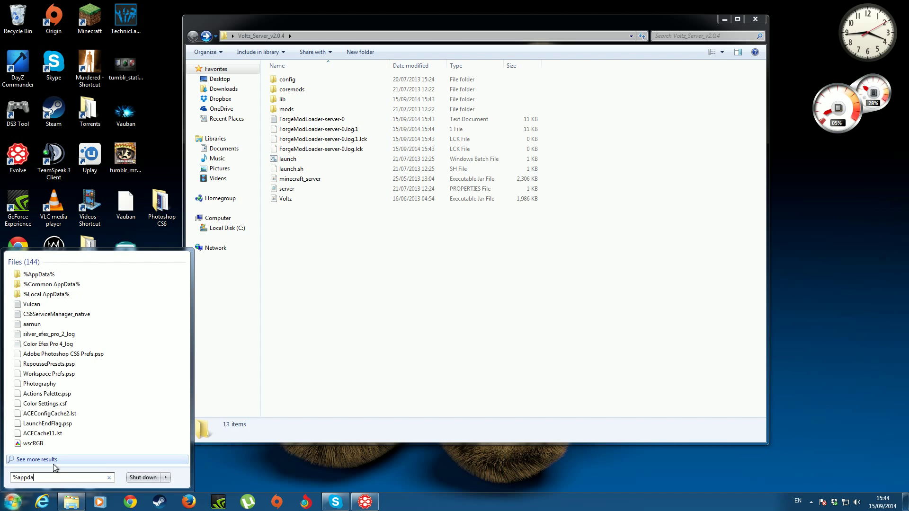
{"action": "type", "text": "ta%"}
{"action": "key", "text": "Return"}
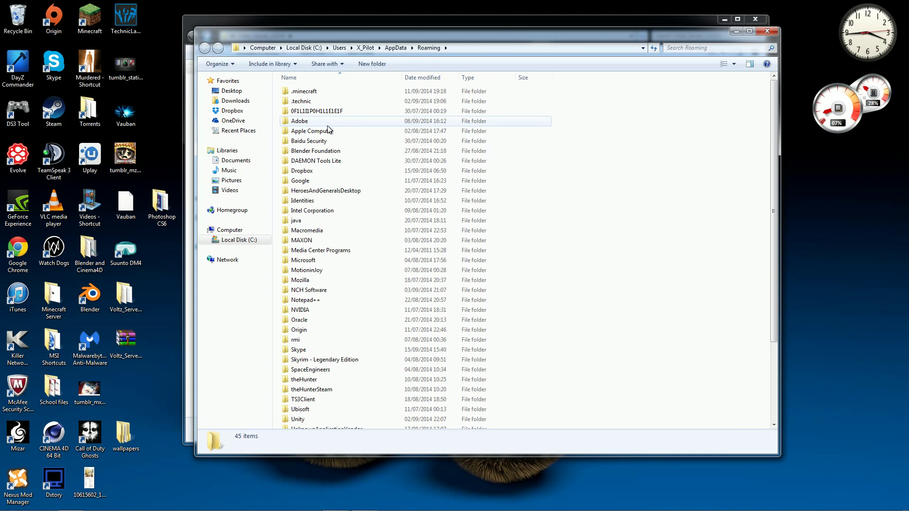
Open the .technic folder and start the TechnicLauncher shortcut.
{"action": "double_click", "coordinate": [334, 101]}
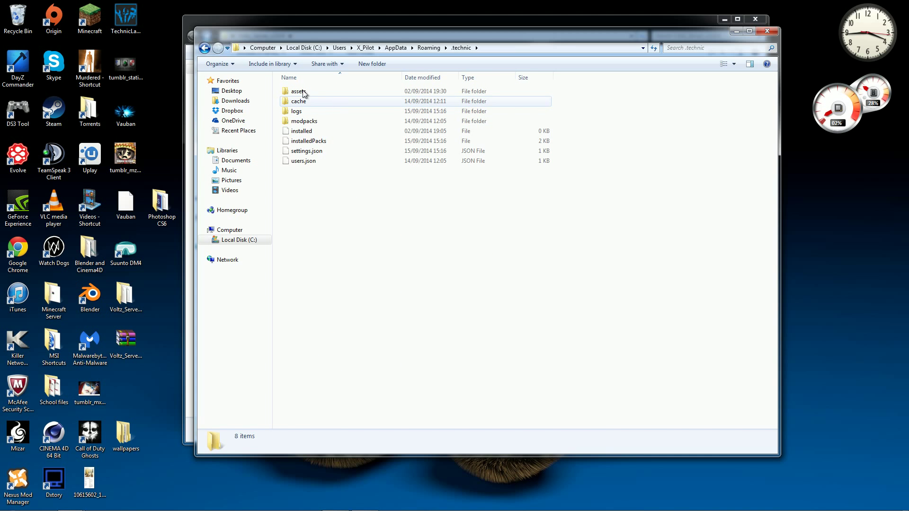
{"action": "left_click", "coordinate": [210, 50]}
{"action": "left_click", "coordinate": [217, 48]}
{"action": "left_click", "coordinate": [204, 48]}
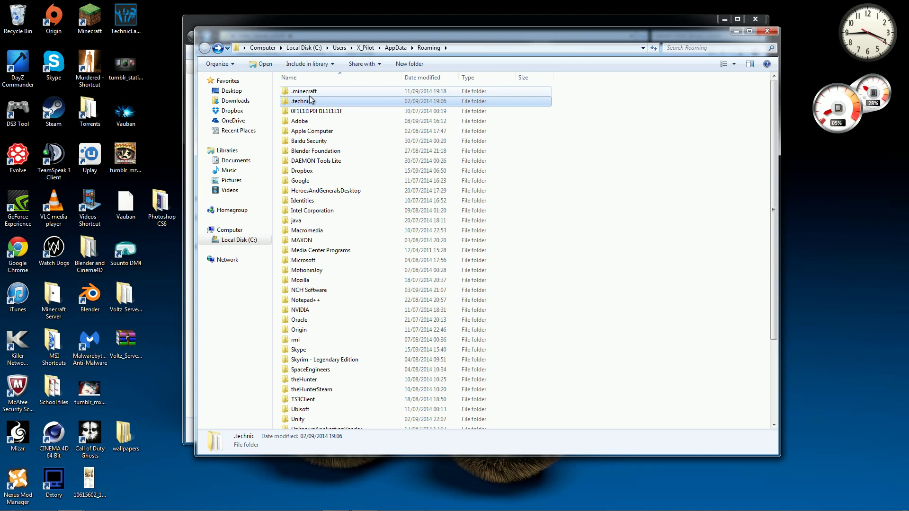
{"action": "double_click", "coordinate": [317, 100]}
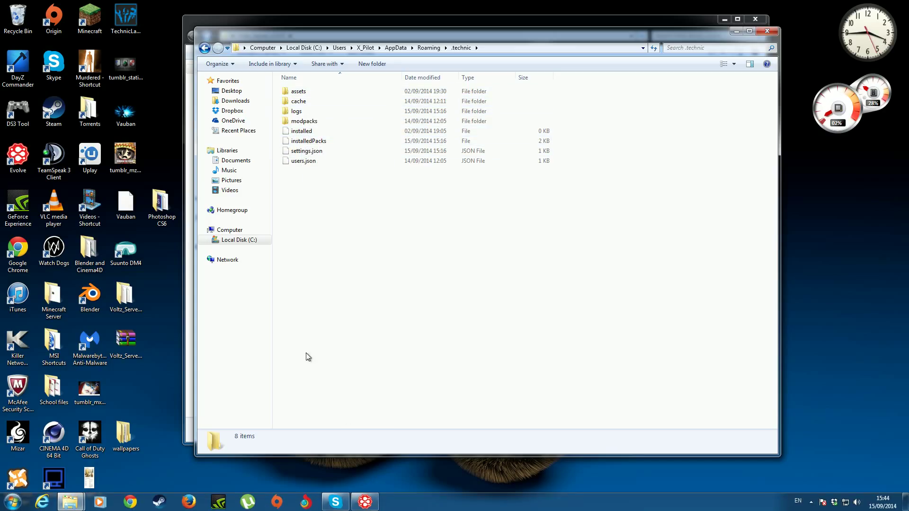
{"action": "double_click", "coordinate": [129, 18]}
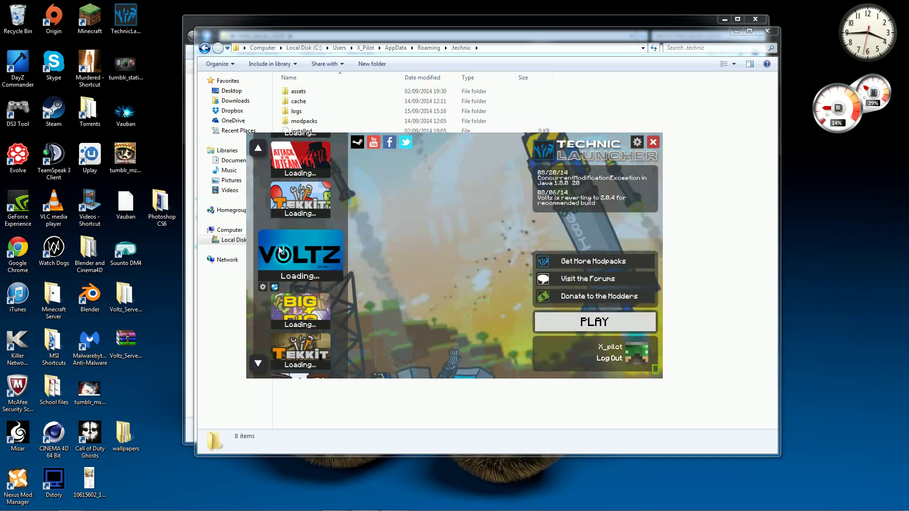
Press PLAY on the Voltz modpack, then select the modpacks folder in Explorer.
{"action": "left_click", "coordinate": [615, 328]}
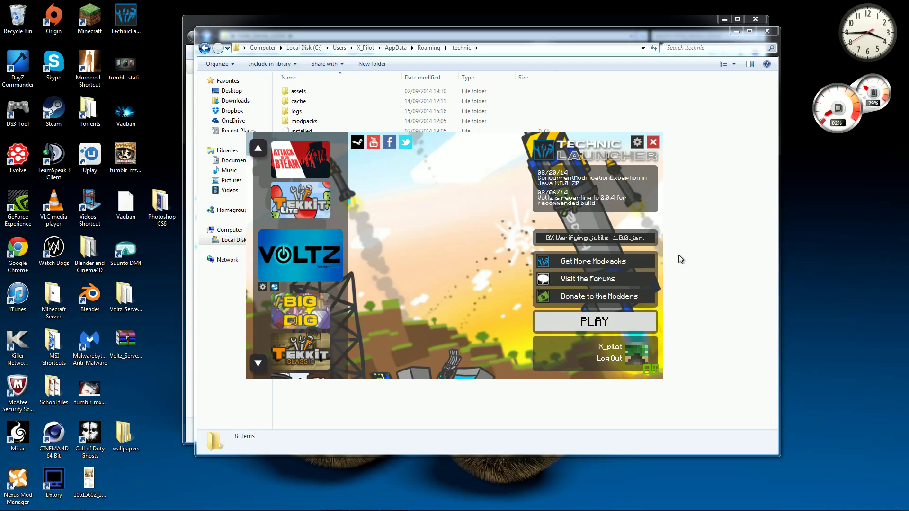
{"action": "left_click", "coordinate": [300, 122]}
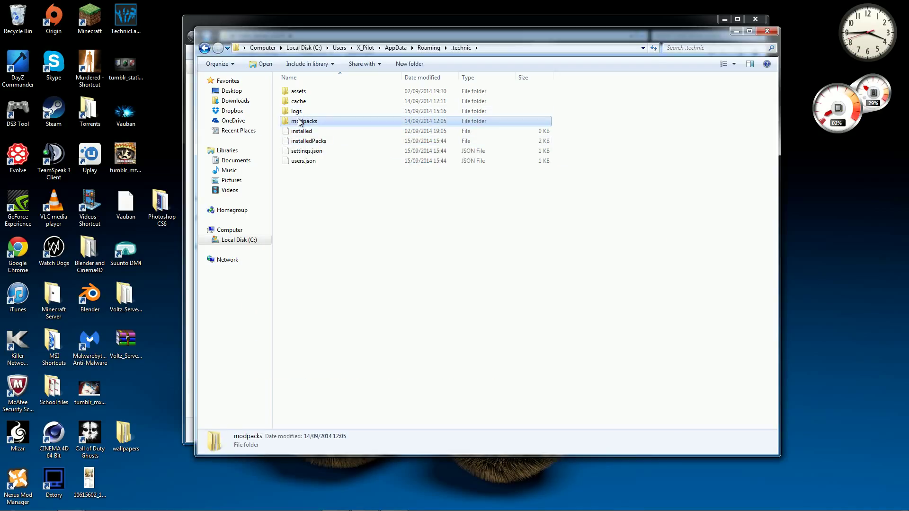
Open modpacks\voltz and move that Explorer window aside.
{"action": "double_click", "coordinate": [303, 122]}
{"action": "double_click", "coordinate": [332, 112]}
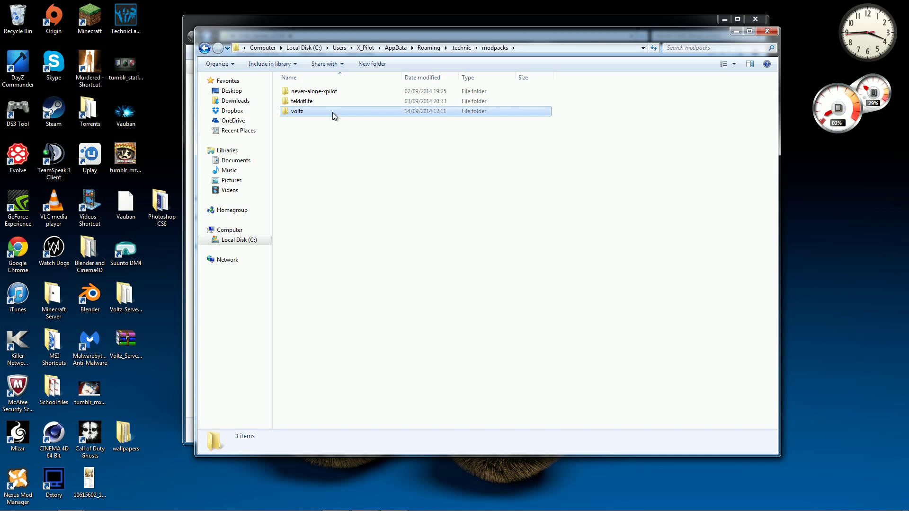
{"action": "left_click_drag", "start_coordinate": [298, 31], "coordinate": [344, 108]}
Inspect the four files in the Voltz_Server_v2.0.4 lib folder, then go back.
{"action": "left_click", "coordinate": [359, 25]}
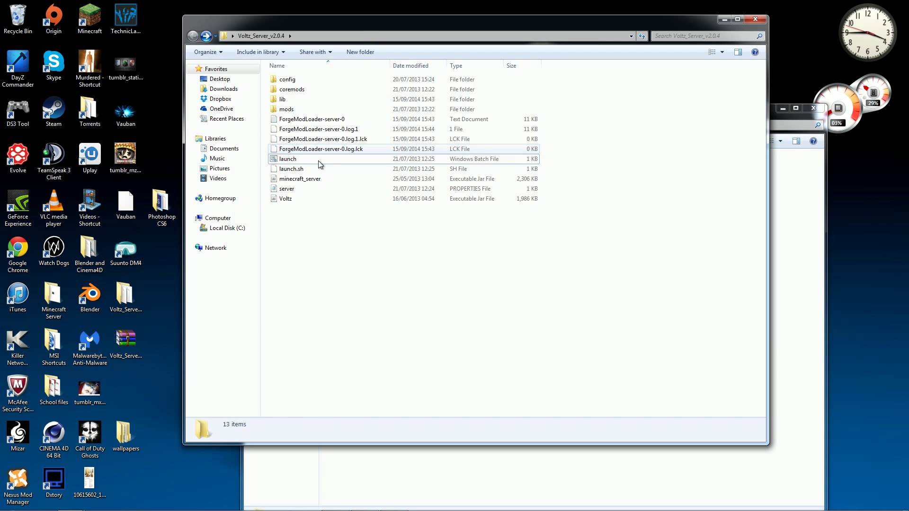
{"action": "double_click", "coordinate": [284, 99]}
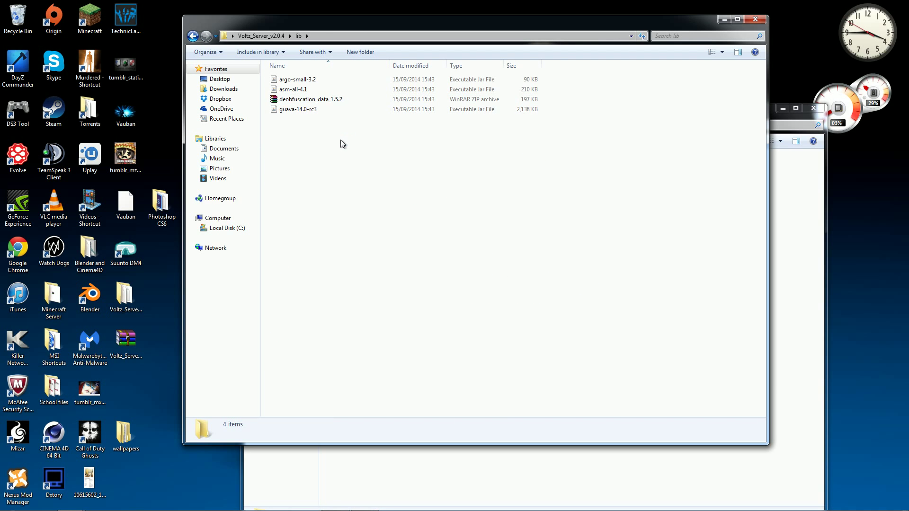
{"action": "left_click_drag", "start_coordinate": [336, 152], "coordinate": [322, 78]}
{"action": "left_click", "coordinate": [192, 36]}
Rerun launch.bat, review the bcprov-jdk15on-148 and scala-library download failures, and close the console.
{"action": "double_click", "coordinate": [315, 161]}
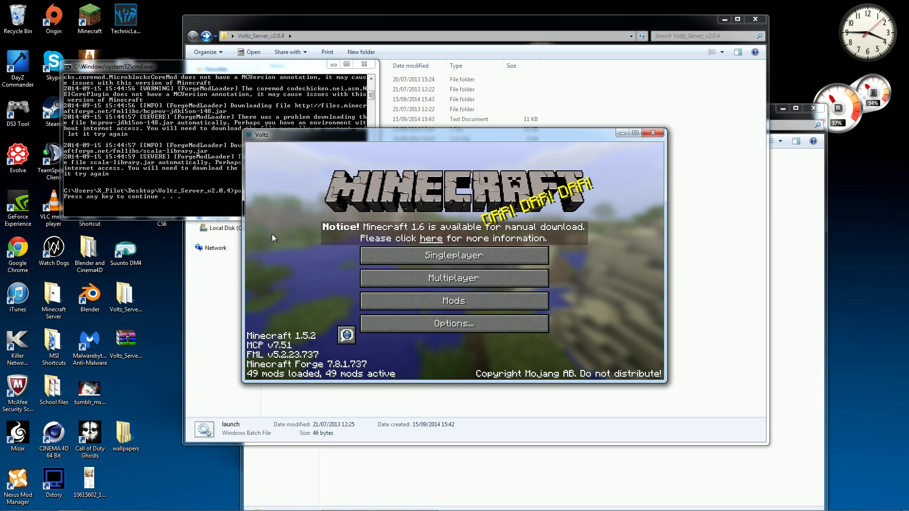
{"action": "left_click", "coordinate": [622, 132]}
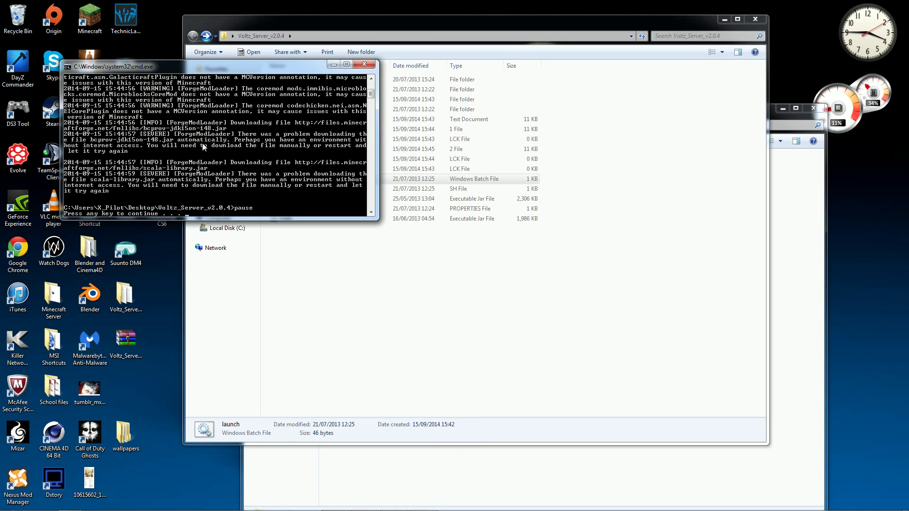
{"action": "scroll", "coordinate": [203, 143], "scroll_direction": "up", "scroll_amount": 5}
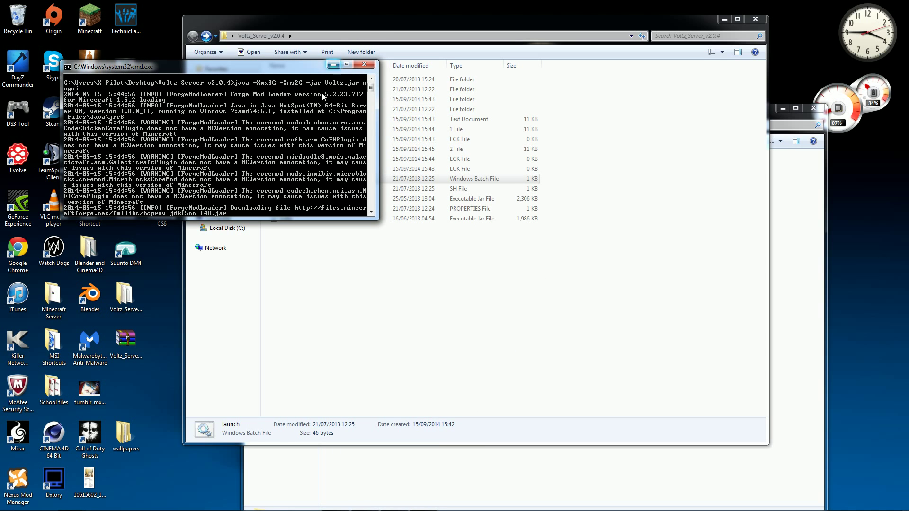
{"action": "scroll", "coordinate": [177, 169], "scroll_direction": "down", "scroll_amount": 5}
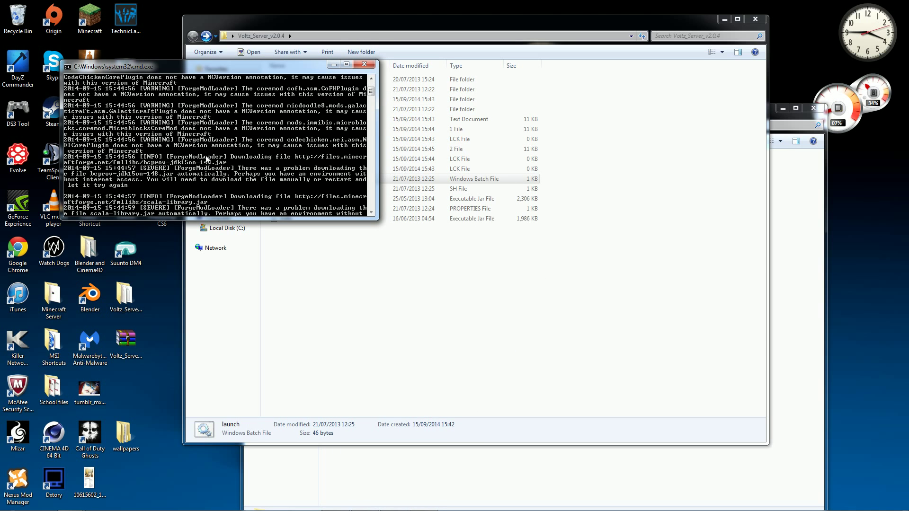
{"action": "left_click", "coordinate": [366, 65]}
{"action": "left_click", "coordinate": [285, 103]}
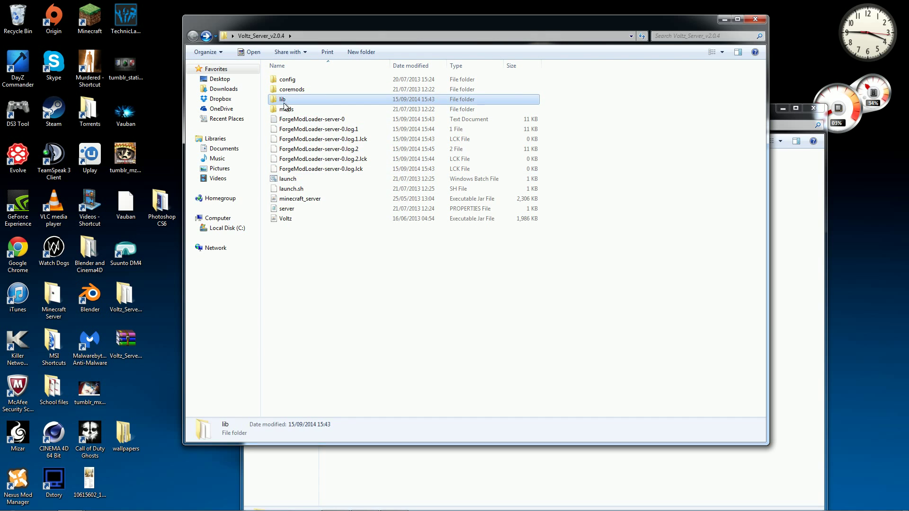
Open the server lib folder and the voltz modpack lib folder side by side.
{"action": "double_click", "coordinate": [284, 103]}
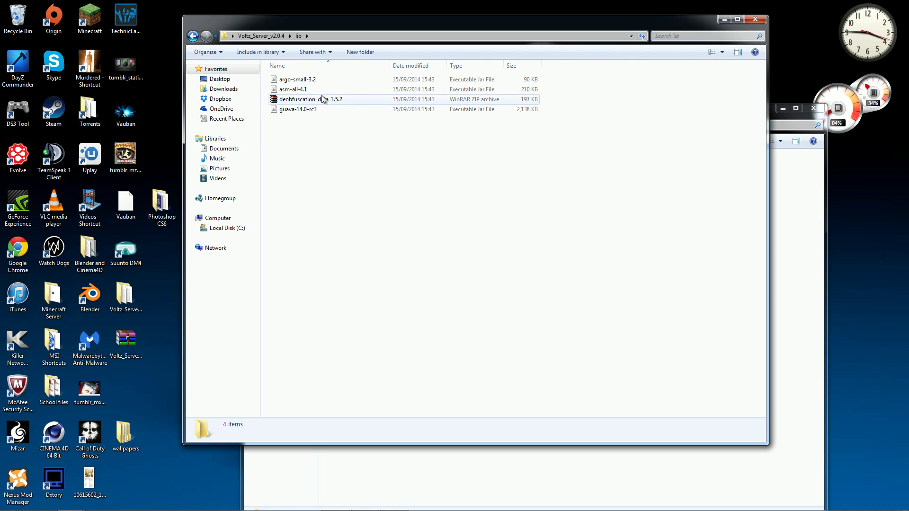
{"action": "left_click", "coordinate": [433, 473]}
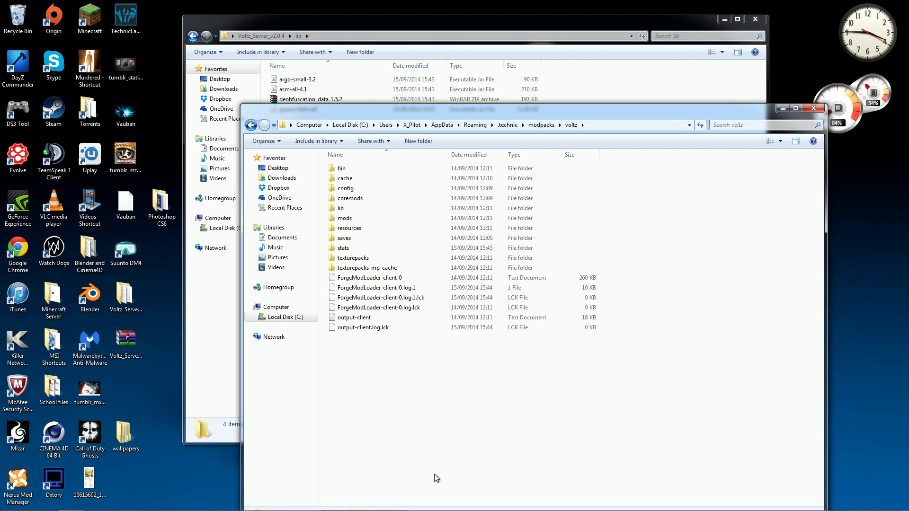
{"action": "left_click", "coordinate": [540, 125]}
{"action": "double_click", "coordinate": [342, 185]}
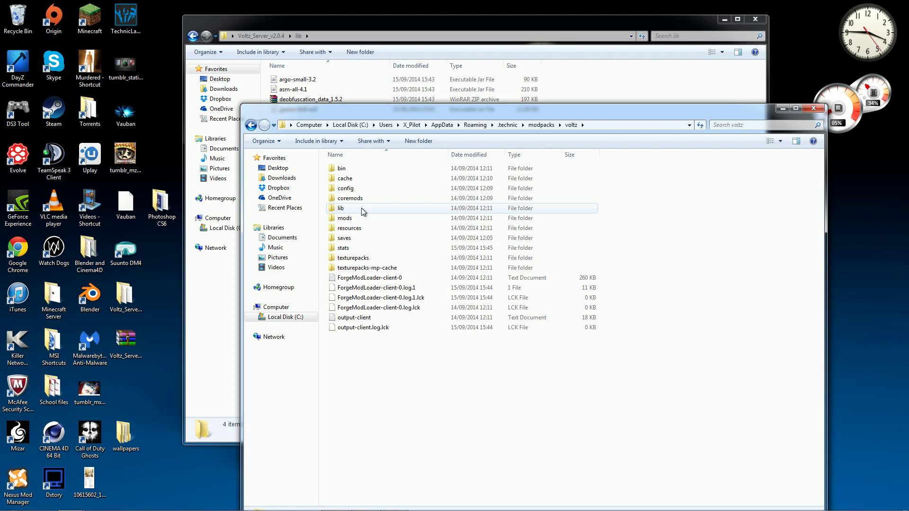
{"action": "double_click", "coordinate": [340, 208]}
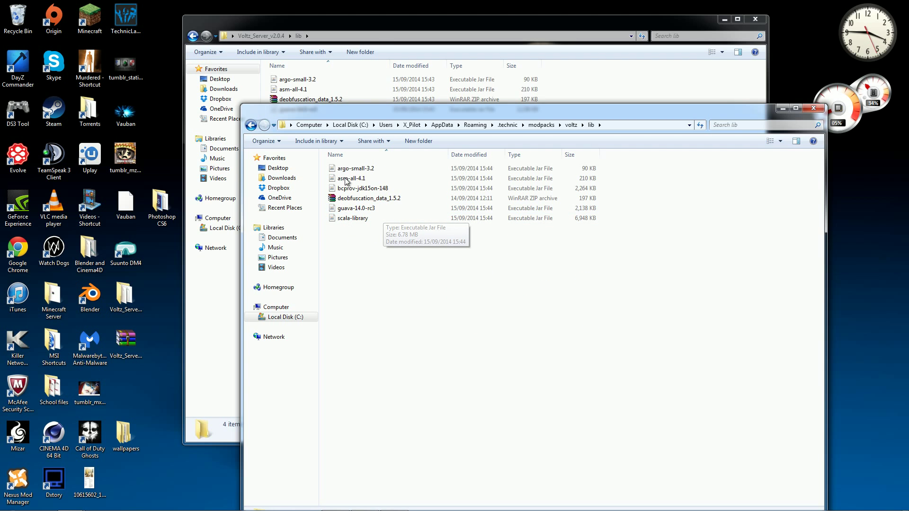
{"action": "left_click_drag", "start_coordinate": [393, 115], "coordinate": [592, 99]}
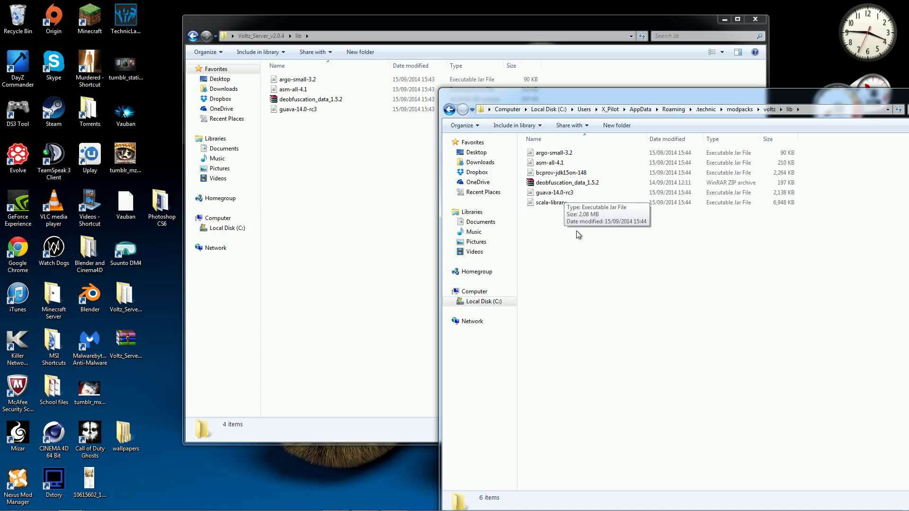
Copy the scala-library jar from the modpack lib into the server's lib folder.
{"action": "left_click", "coordinate": [559, 204]}
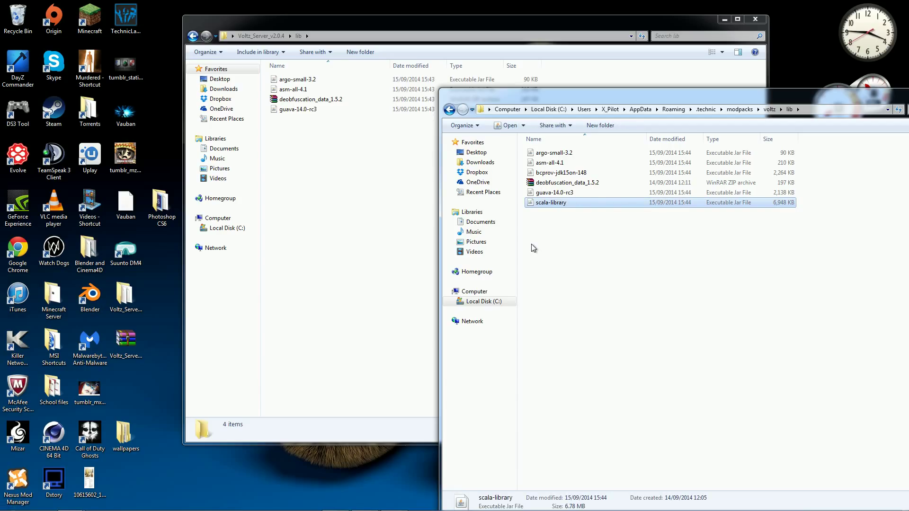
{"action": "right_click", "coordinate": [559, 203]}
{"action": "left_click", "coordinate": [581, 345]}
{"action": "left_click", "coordinate": [337, 223]}
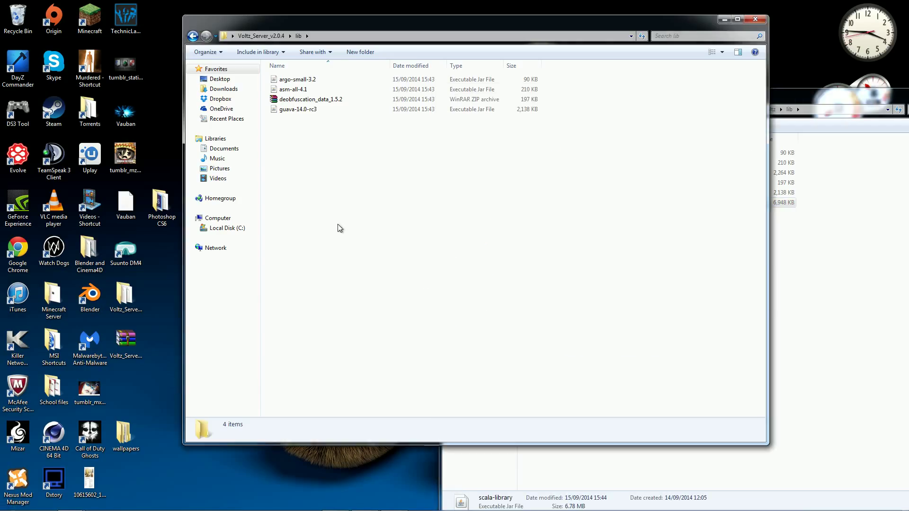
{"action": "right_click", "coordinate": [337, 224]}
{"action": "left_click", "coordinate": [383, 289]}
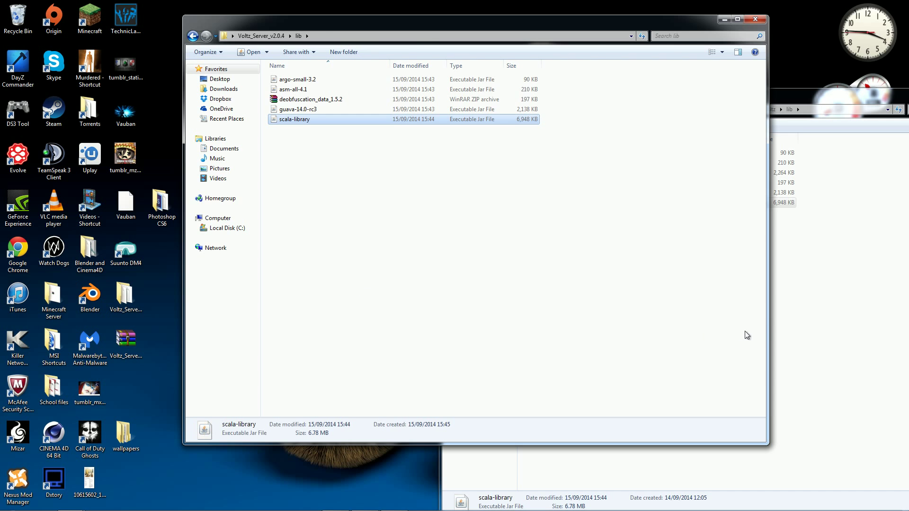
{"action": "left_click", "coordinate": [622, 298]}
Copy the bcprov-jdk15on-148 jar into the server's lib folder and return to Voltz_Server_v2.0.4.
{"action": "left_click", "coordinate": [830, 323]}
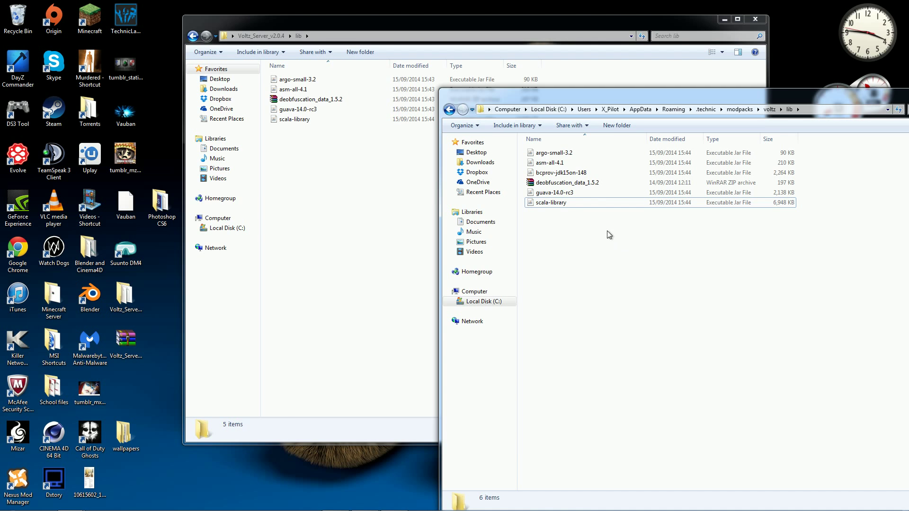
{"action": "left_click", "coordinate": [560, 173]}
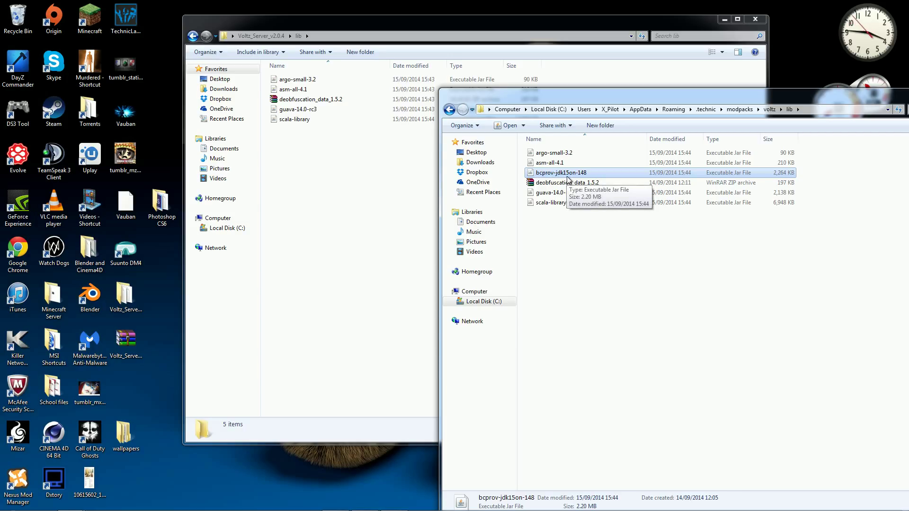
{"action": "right_click", "coordinate": [559, 175]}
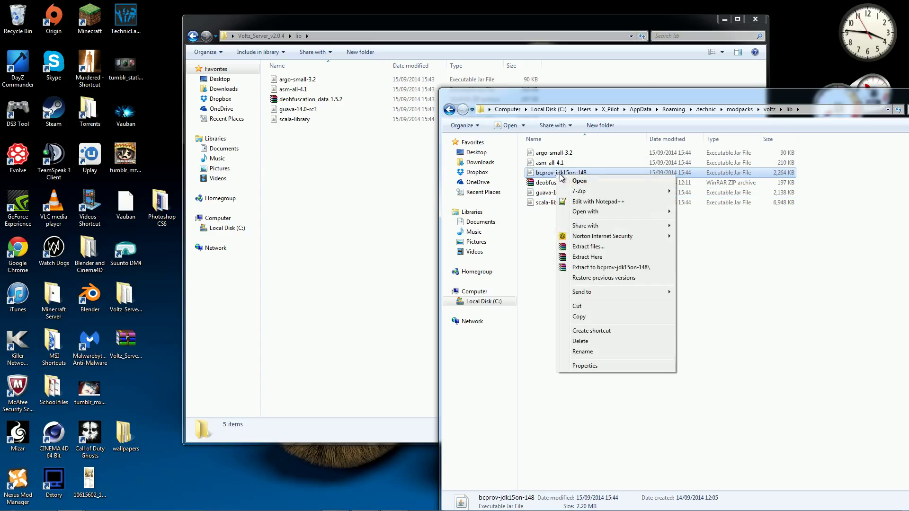
{"action": "left_click", "coordinate": [601, 319]}
{"action": "right_click", "coordinate": [345, 265]}
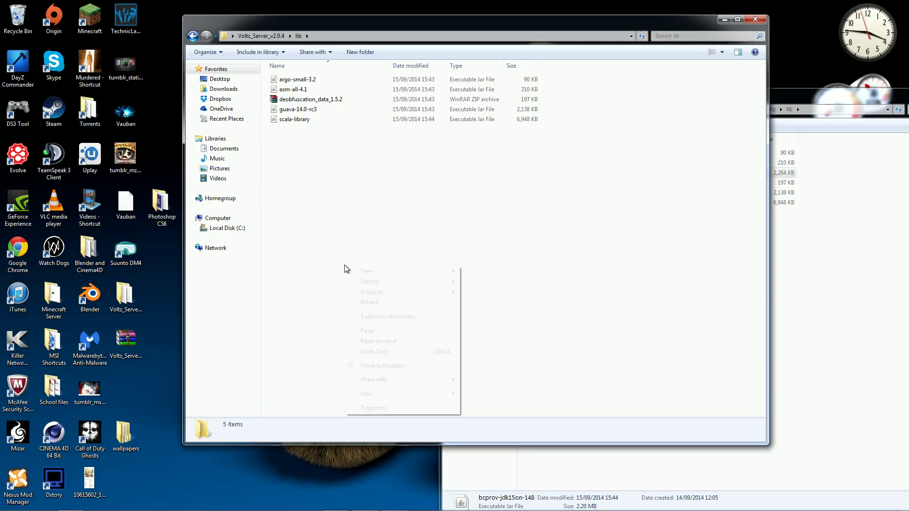
{"action": "left_click", "coordinate": [408, 330]}
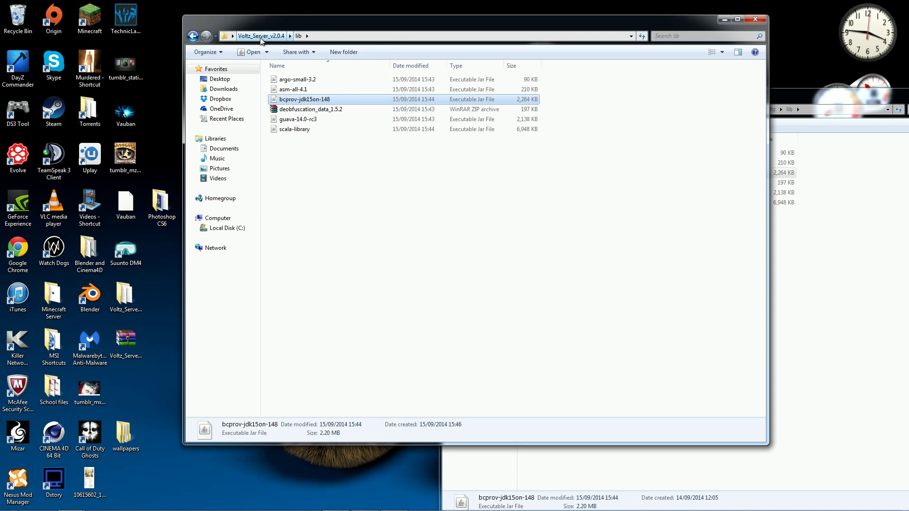
{"action": "key", "text": "BackSpace"}
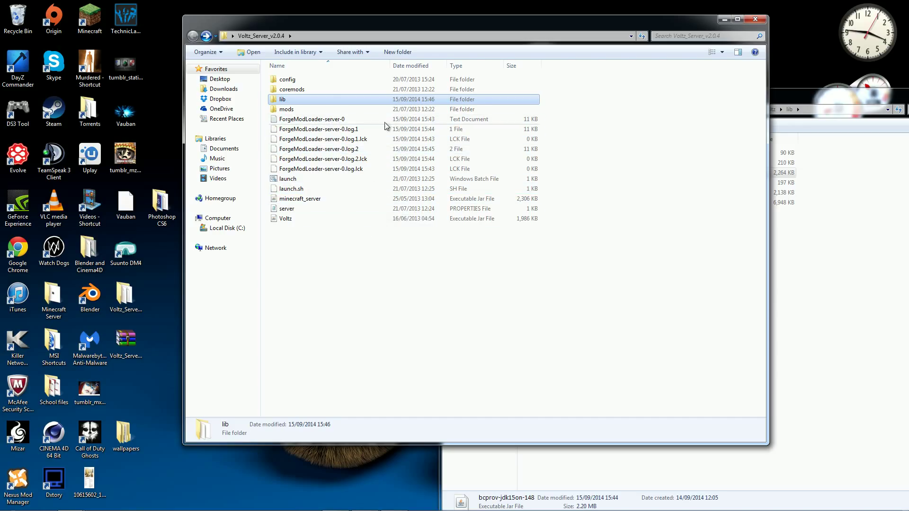
{"action": "double_click", "coordinate": [307, 101]}
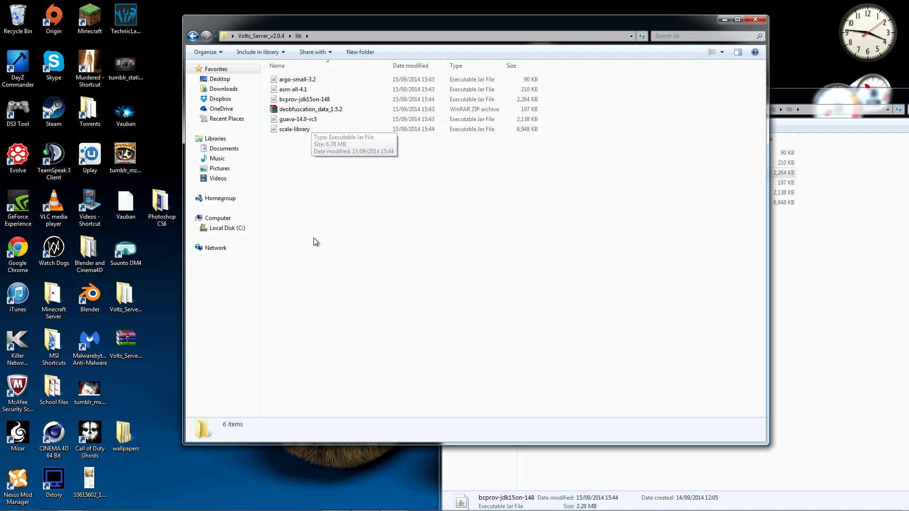
{"action": "left_click_drag", "start_coordinate": [313, 238], "coordinate": [317, 129]}
{"action": "left_click", "coordinate": [307, 102]}
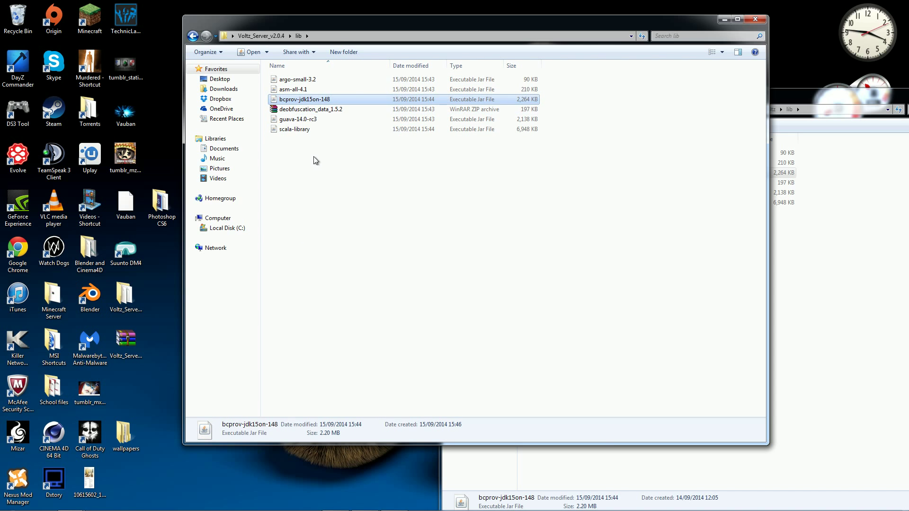
{"action": "left_click", "coordinate": [314, 130]}
{"action": "left_click", "coordinate": [349, 206]}
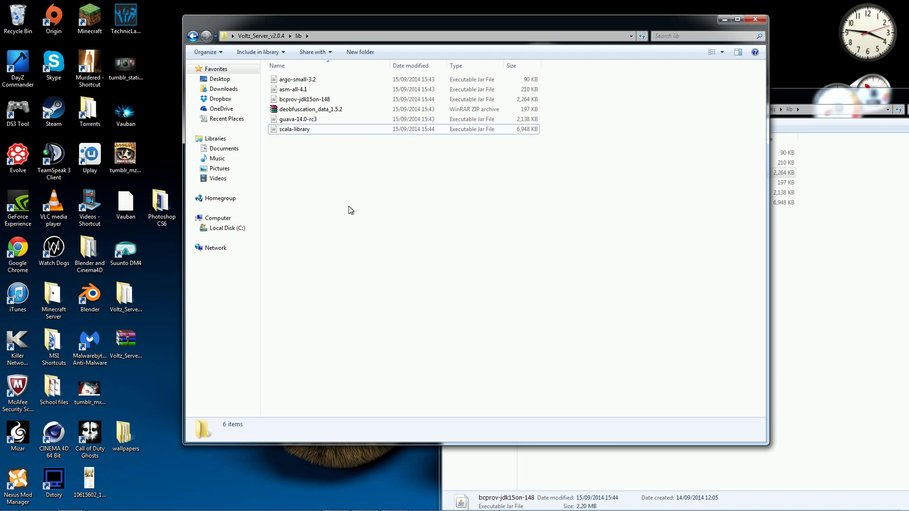
{"action": "left_click", "coordinate": [192, 36]}
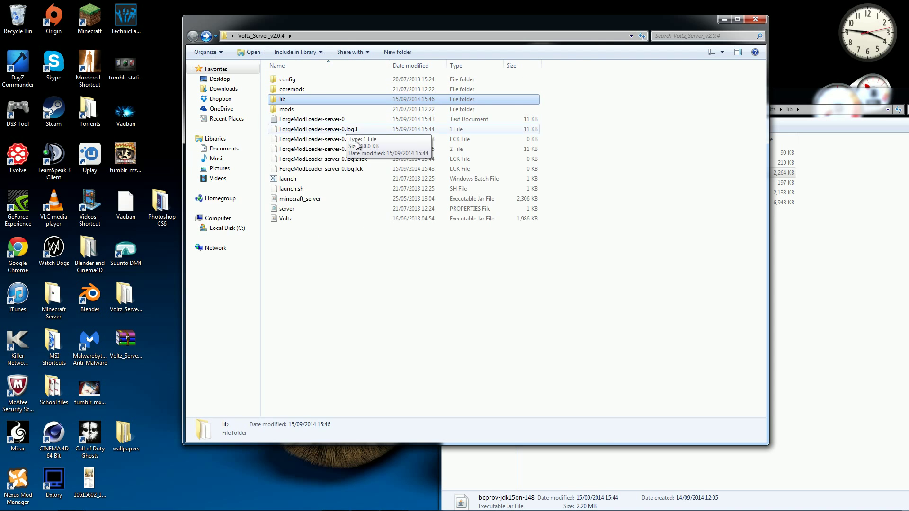
Start the server with launch.bat and bring the Voltz game window forward.
{"action": "double_click", "coordinate": [320, 179]}
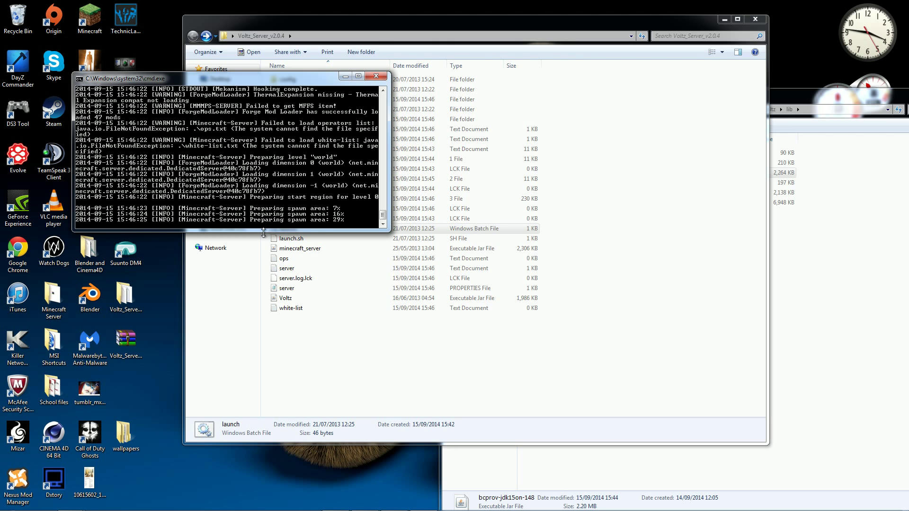
{"action": "mouse_move", "coordinate": [385, 498]}
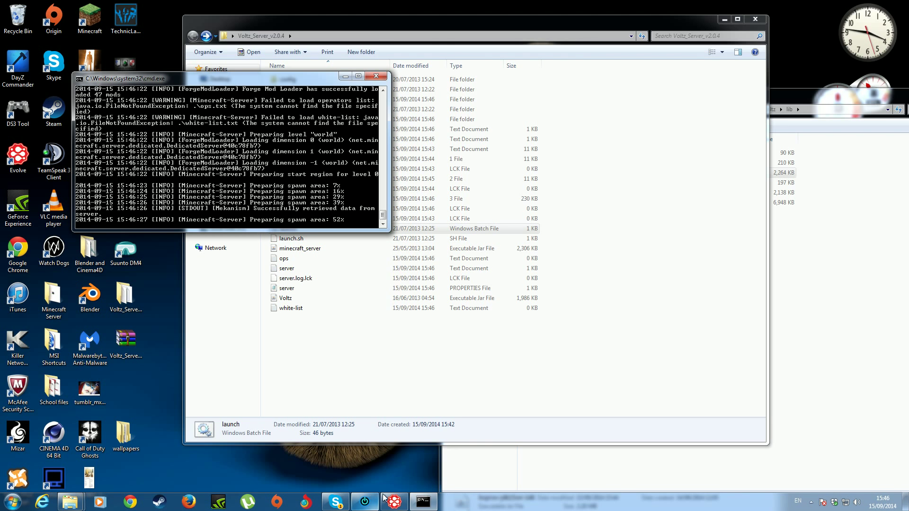
{"action": "left_click", "coordinate": [359, 502]}
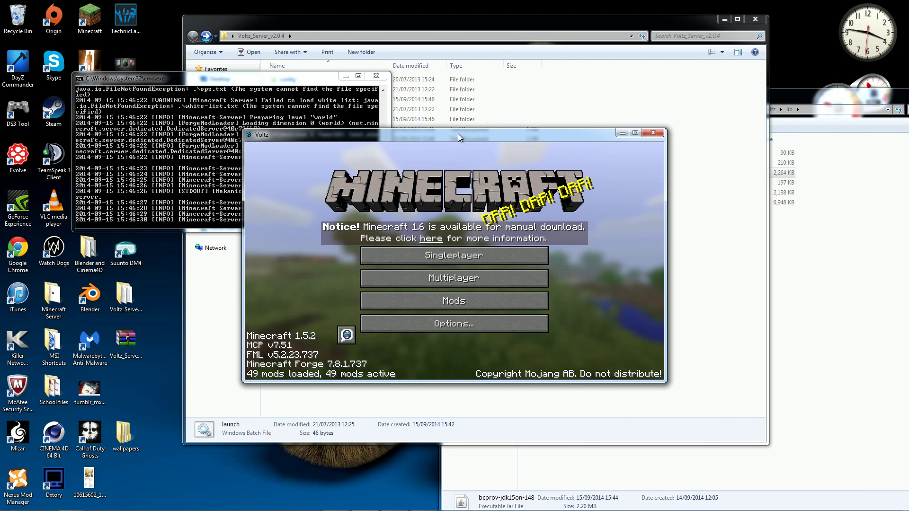
{"action": "left_click_drag", "start_coordinate": [458, 134], "coordinate": [496, 118]}
Join the server through Multiplayer Direct Connect at address localhost.
{"action": "left_click", "coordinate": [484, 260]}
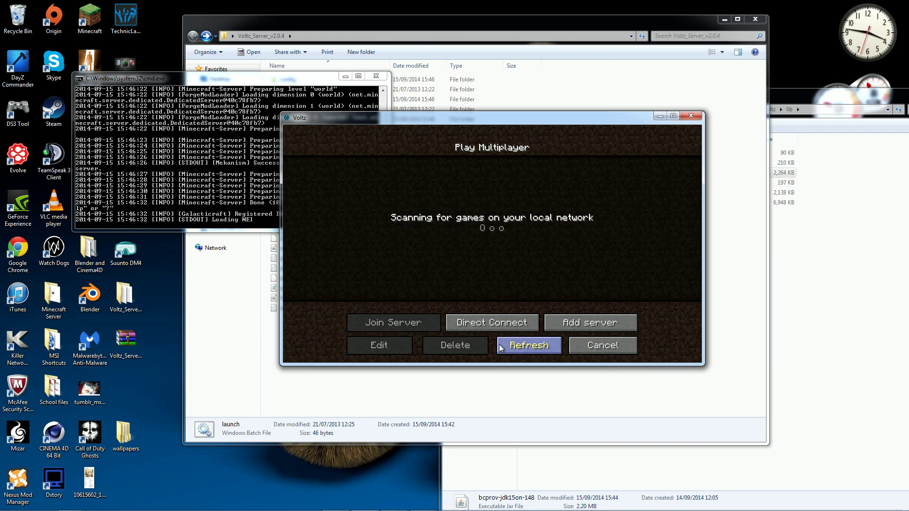
{"action": "left_click", "coordinate": [507, 324]}
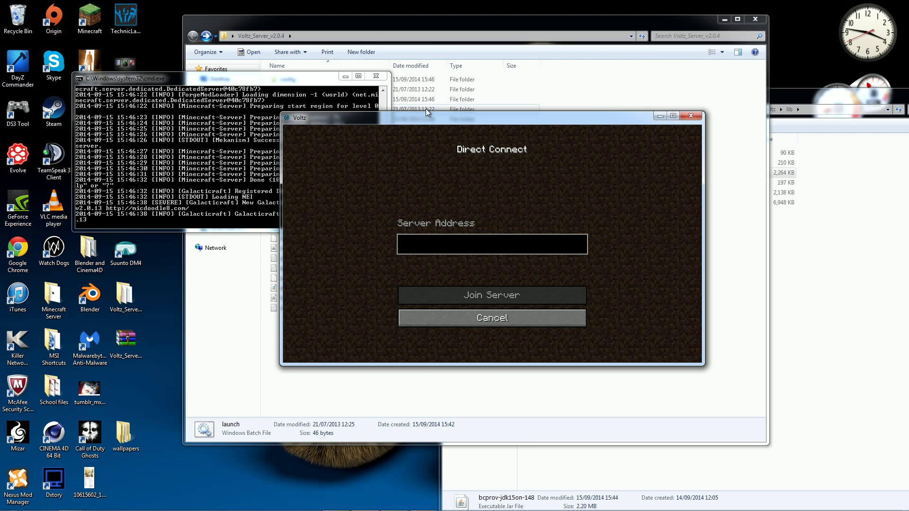
{"action": "left_click_drag", "start_coordinate": [426, 117], "coordinate": [448, 101]}
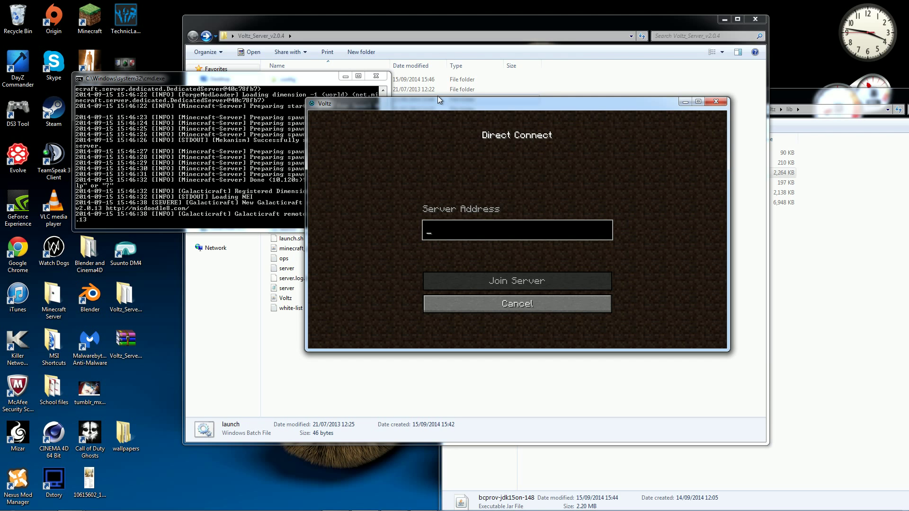
{"action": "type", "text": "lo"}
{"action": "key", "text": "BackSpace"}
{"action": "key", "text": "BackSpace"}
{"action": "left_click", "coordinate": [221, 86]}
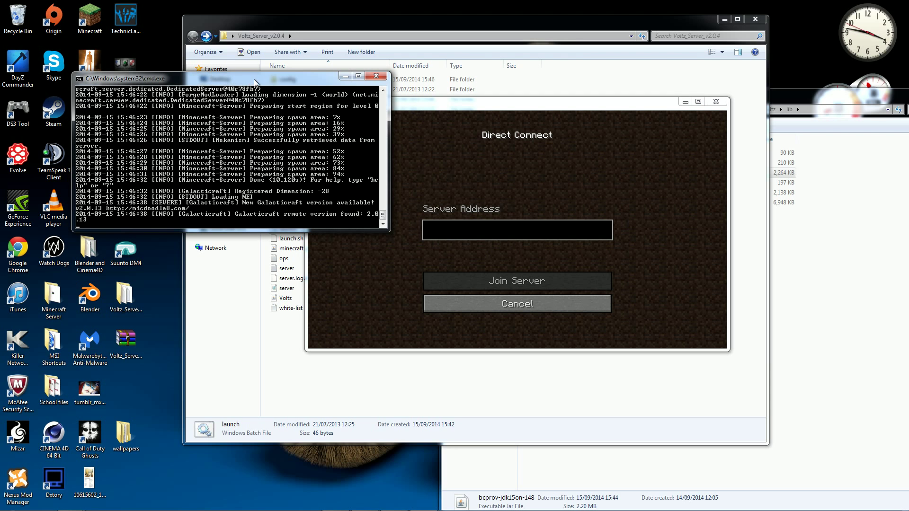
{"action": "left_click_drag", "start_coordinate": [255, 83], "coordinate": [233, 78]}
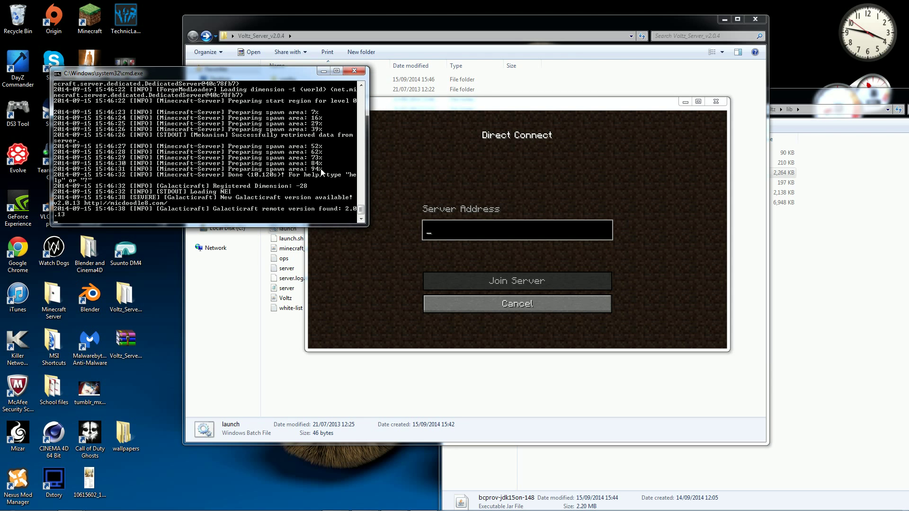
{"action": "left_click", "coordinate": [489, 190]}
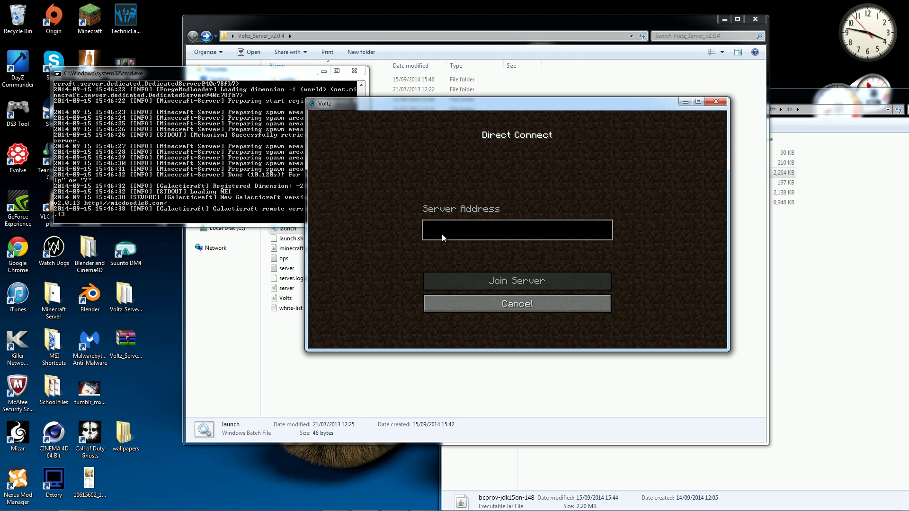
{"action": "type", "text": "local"}
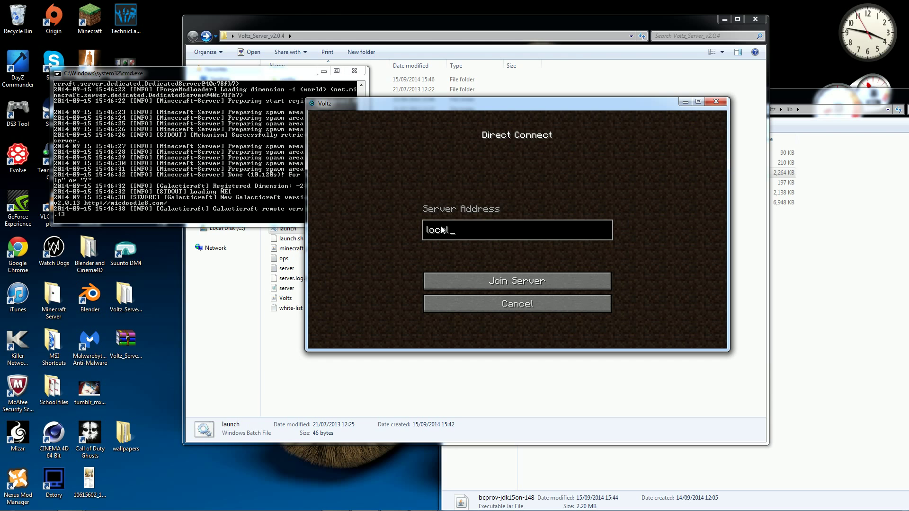
{"action": "type", "text": "host"}
{"action": "key", "text": "Return"}
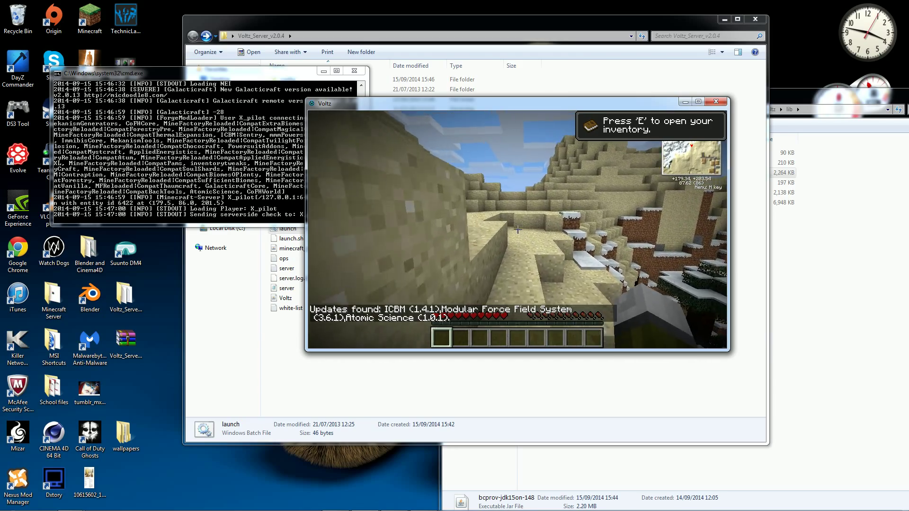
Walk through the sandy valley toward the cobblestone hillside house.
{"action": "key", "text": "w"}
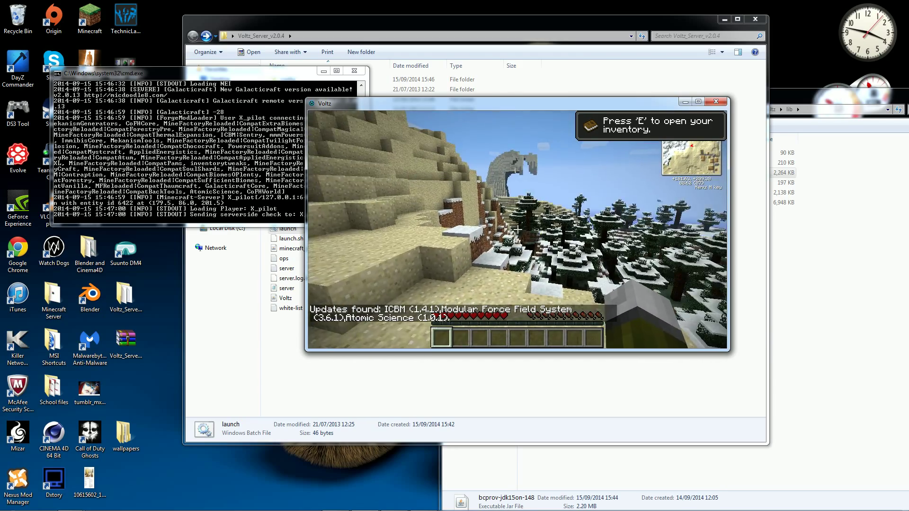
{"action": "key", "text": "w"}
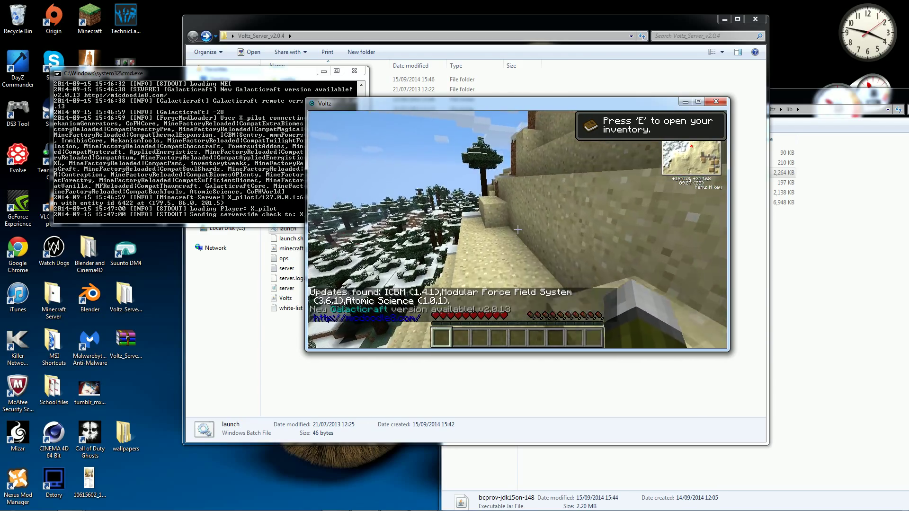
{"action": "key", "text": "w"}
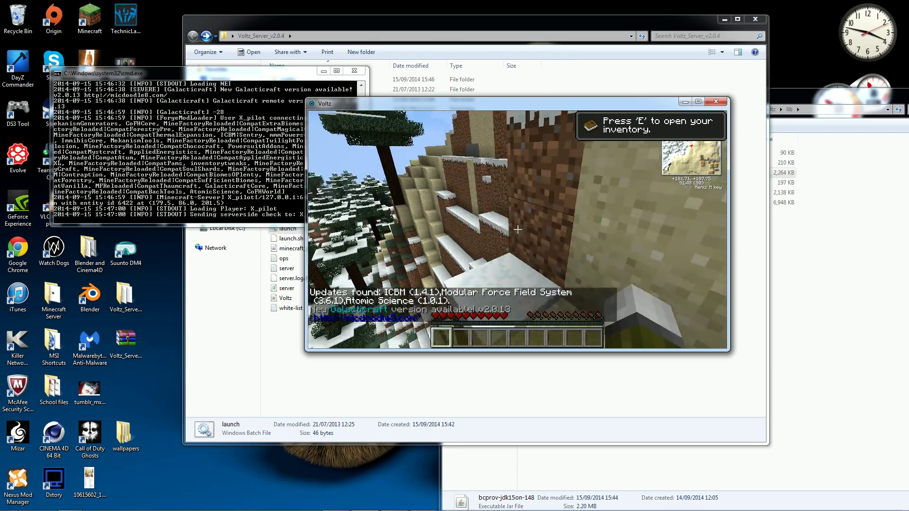
{"action": "key", "text": "w"}
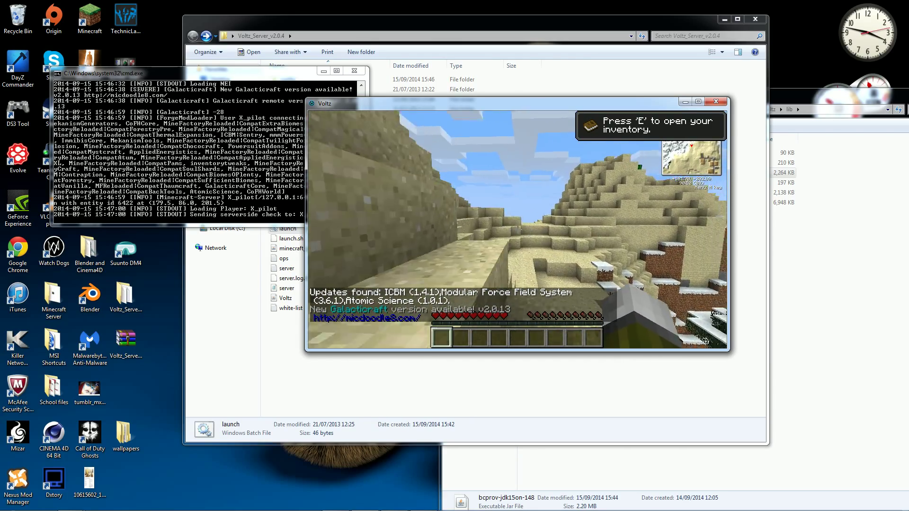
{"action": "key", "text": "w"}
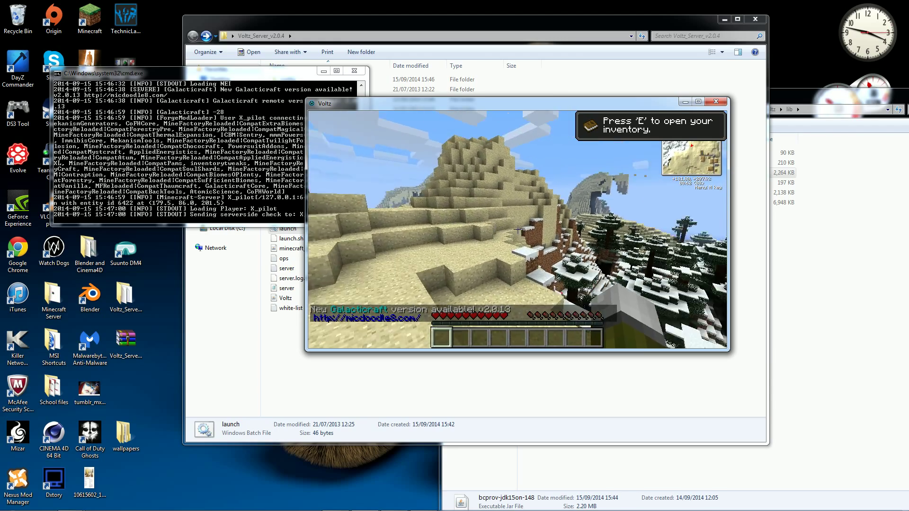
{"action": "key", "text": "w"}
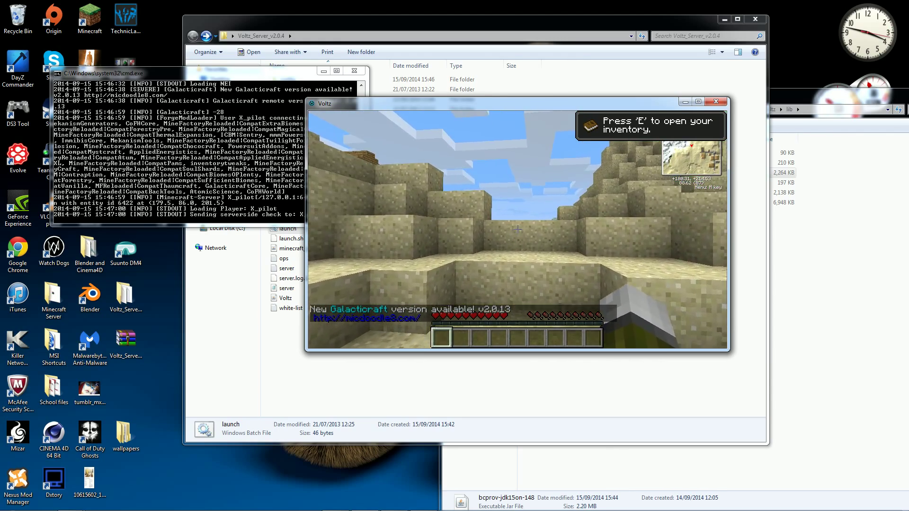
{"action": "key", "text": "w"}
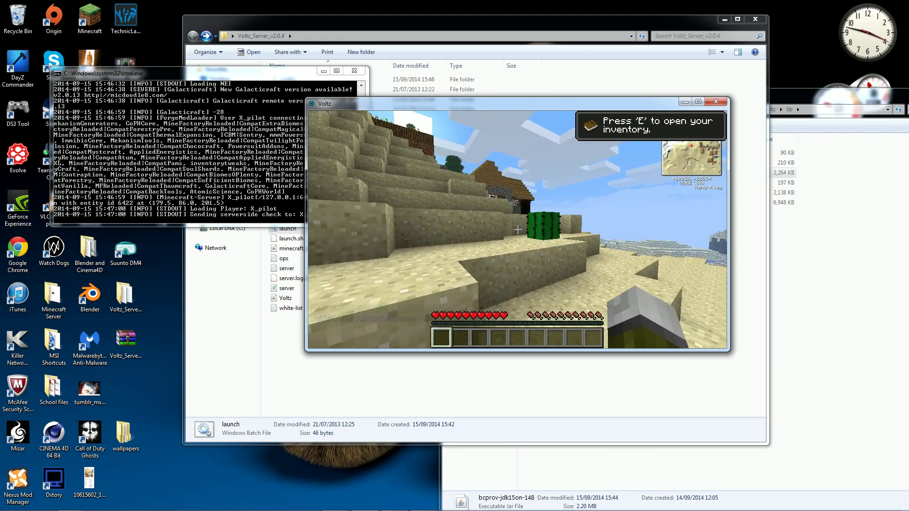
{"action": "key", "text": "w"}
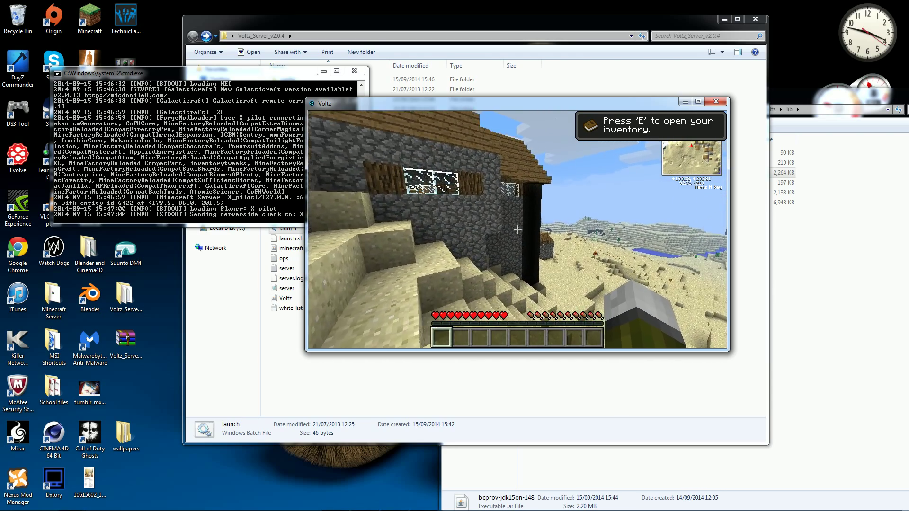
{"action": "key", "text": "w"}
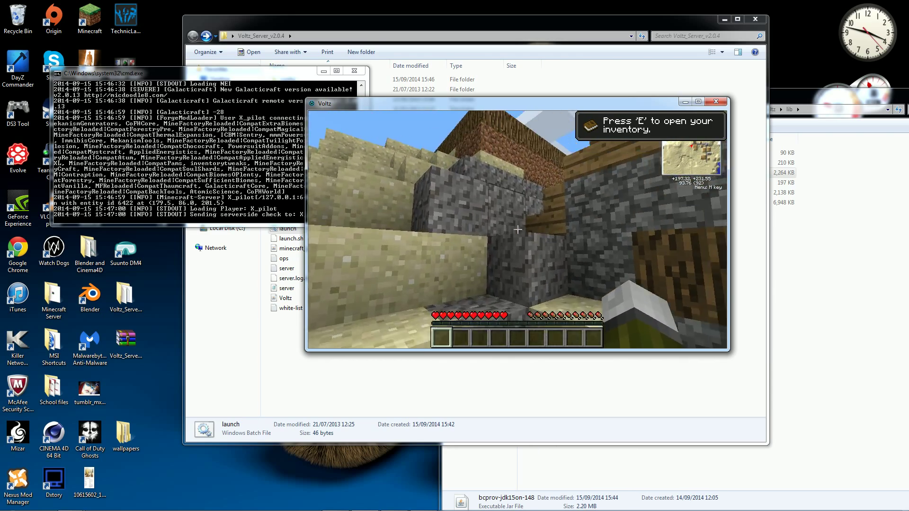
{"action": "key", "text": "w"}
{"action": "key", "text": "e"}
{"action": "key", "text": "e"}
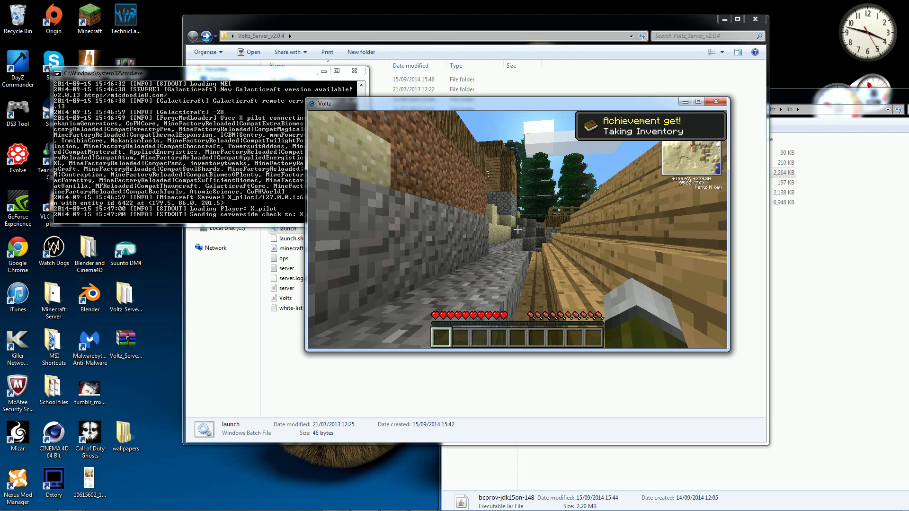
Op the player in the server console, then switch to Creative with /gamemode 1.
{"action": "key", "text": "Escape"}
{"action": "left_click", "coordinate": [221, 184]}
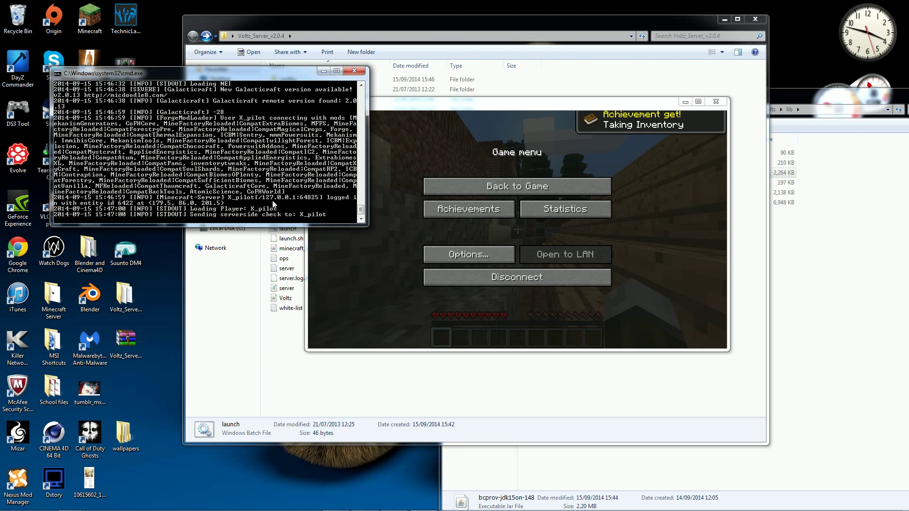
{"action": "type", "text": "op X_P"}
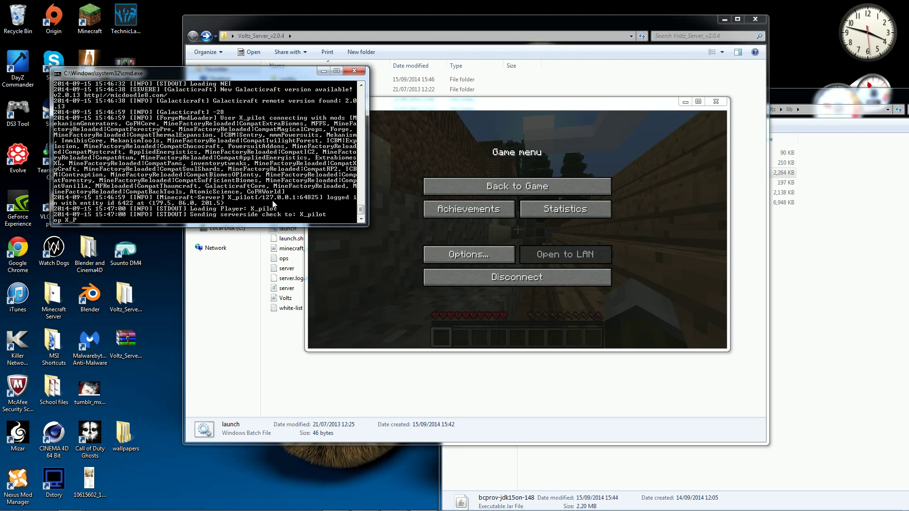
{"action": "type", "text": "ilot"}
{"action": "key", "text": "Return"}
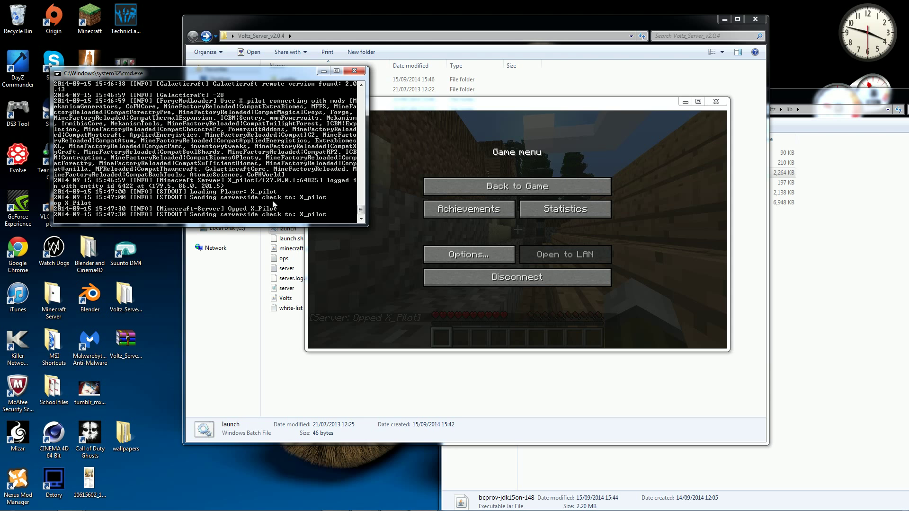
{"action": "left_click", "coordinate": [517, 152]}
{"action": "left_click", "coordinate": [517, 186]}
{"action": "key", "text": "t"}
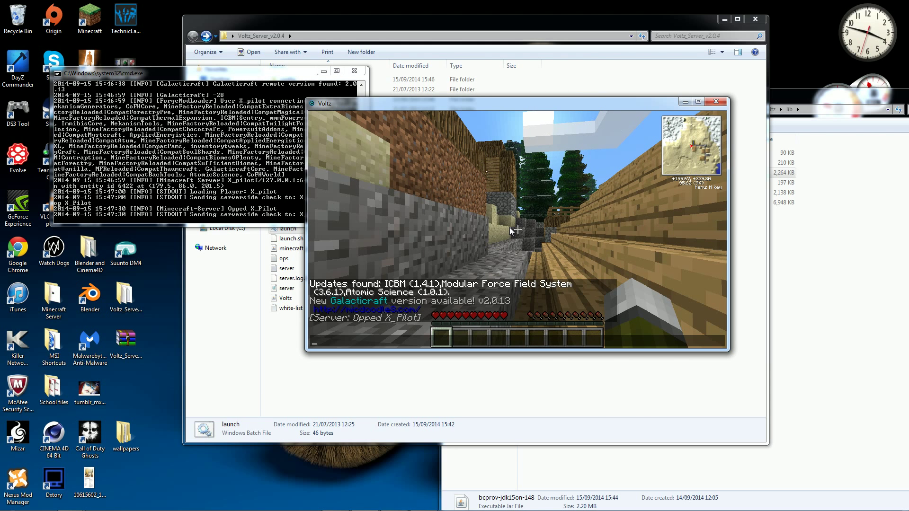
{"action": "type", "text": "/gamemod"}
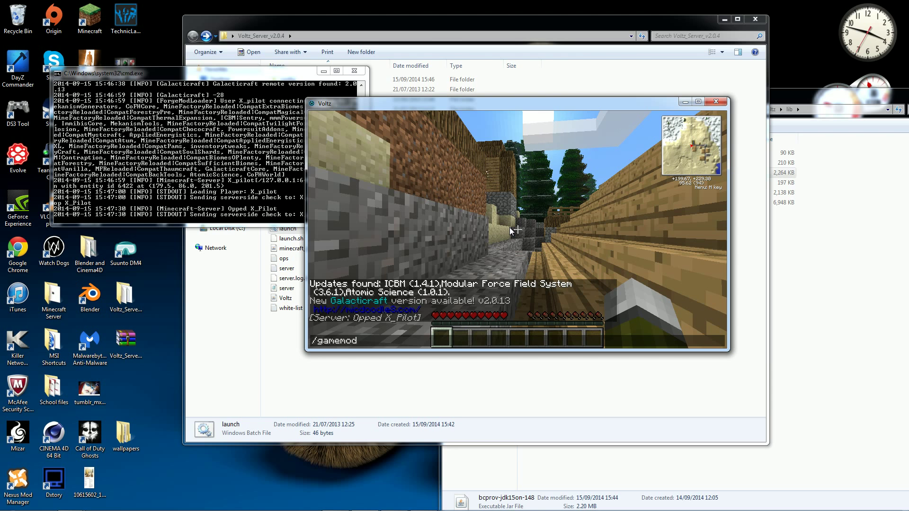
{"action": "type", "text": "e 1"}
{"action": "key", "text": "Return"}
Browse the Mekanism, MineFactory Reloaded, Applied Energistics, Atomic Science, Galacticraft, MFFS and ICBM tabs.
{"action": "key", "text": "e"}
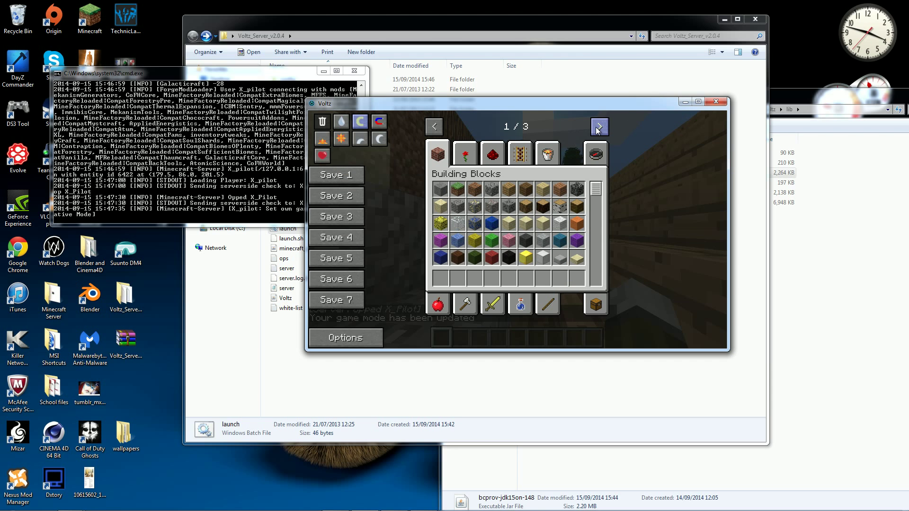
{"action": "left_click", "coordinate": [598, 127]}
{"action": "left_click", "coordinate": [438, 154]}
{"action": "left_click", "coordinate": [464, 154]}
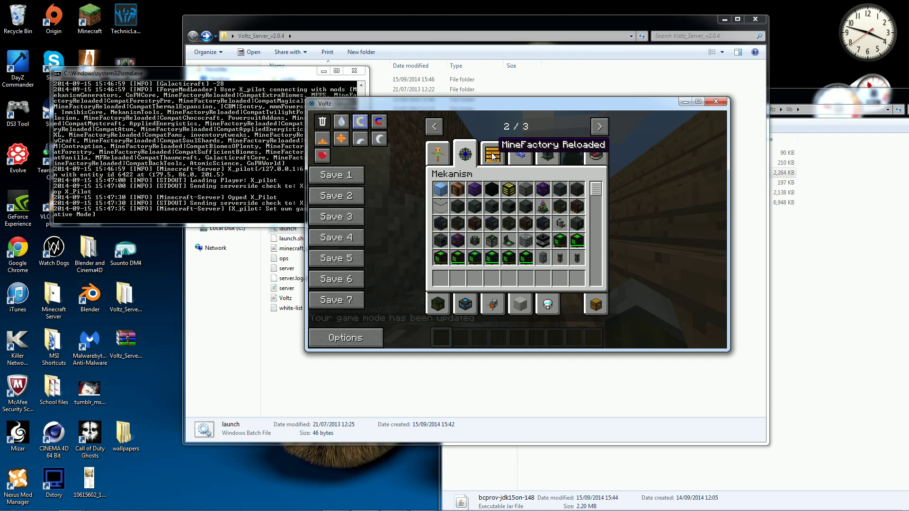
{"action": "left_click", "coordinate": [492, 154]}
{"action": "left_click", "coordinate": [520, 154]}
{"action": "left_click", "coordinate": [547, 153]}
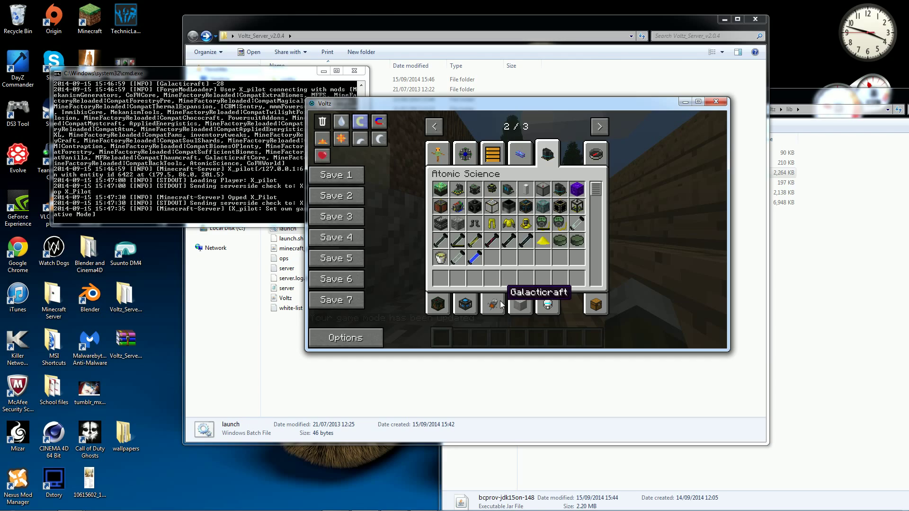
{"action": "left_click", "coordinate": [492, 305]}
{"action": "left_click", "coordinate": [465, 304]}
{"action": "left_click", "coordinate": [438, 304]}
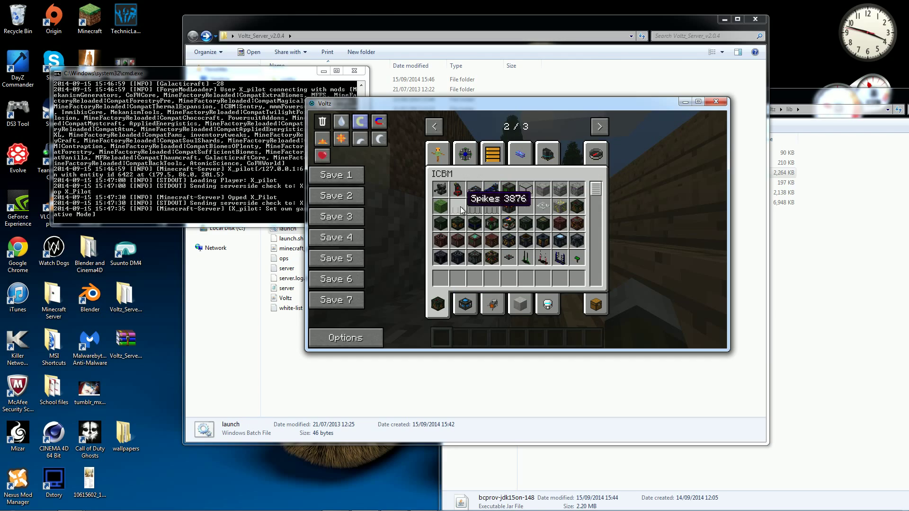
Fly over the desert village rooftops, then open a house's wooden door and walk through.
{"action": "key", "text": "e"}
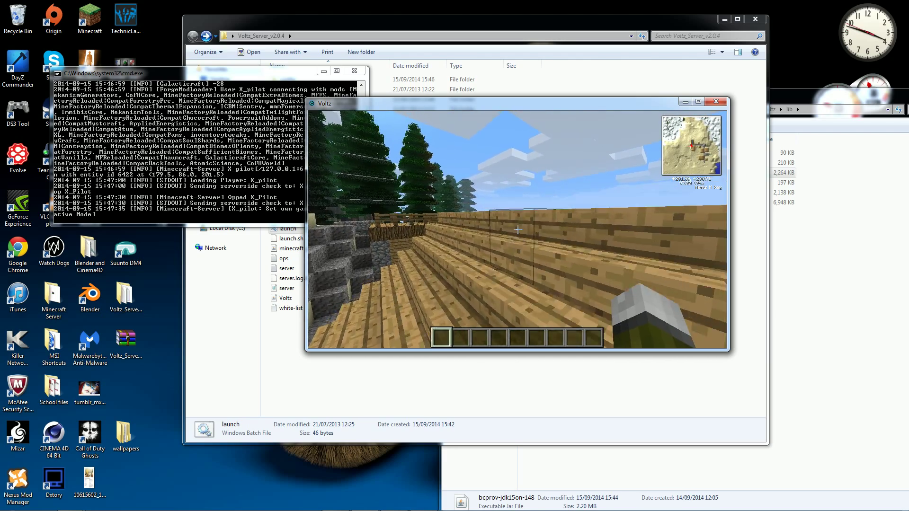
{"action": "key", "text": "space"}
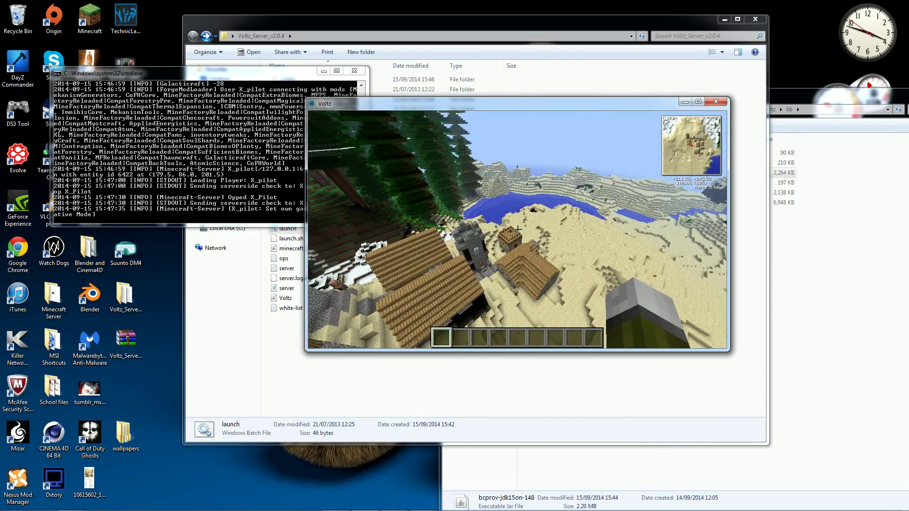
{"action": "key", "text": "shift"}
{"action": "key", "text": "w"}
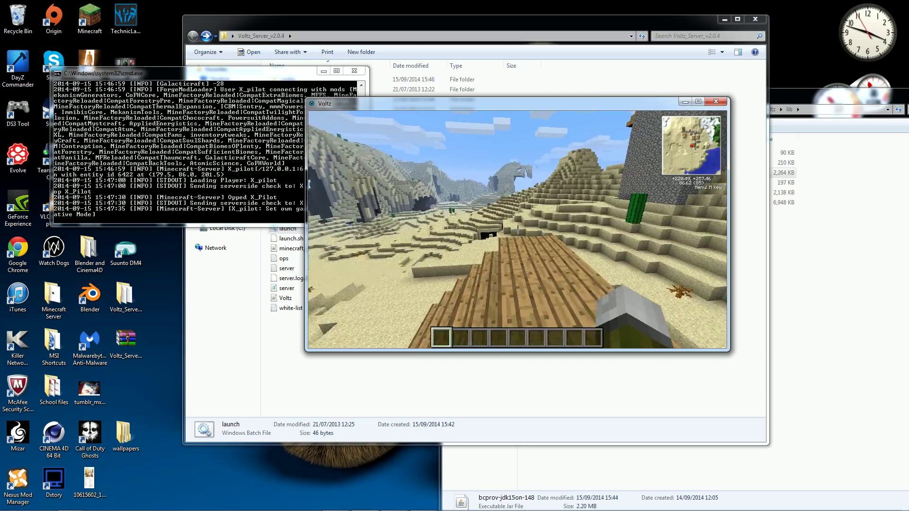
{"action": "key", "text": "w"}
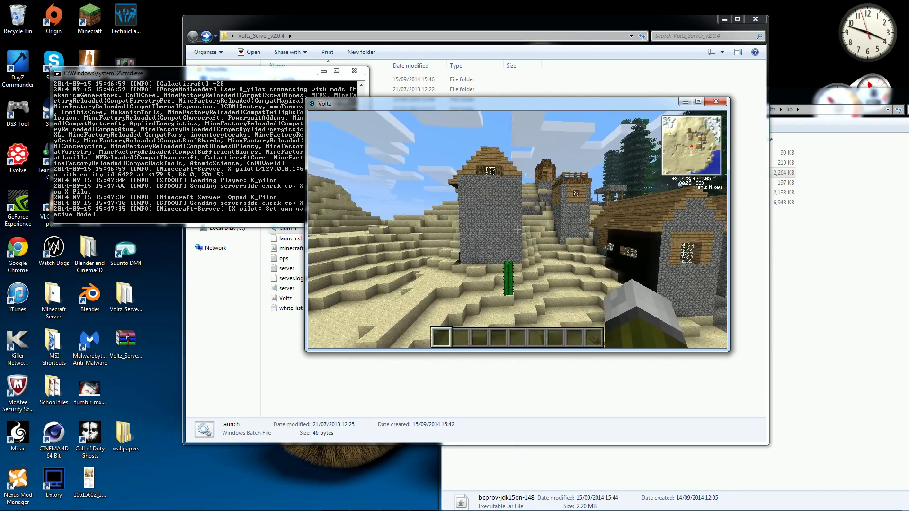
{"action": "key", "text": "space"}
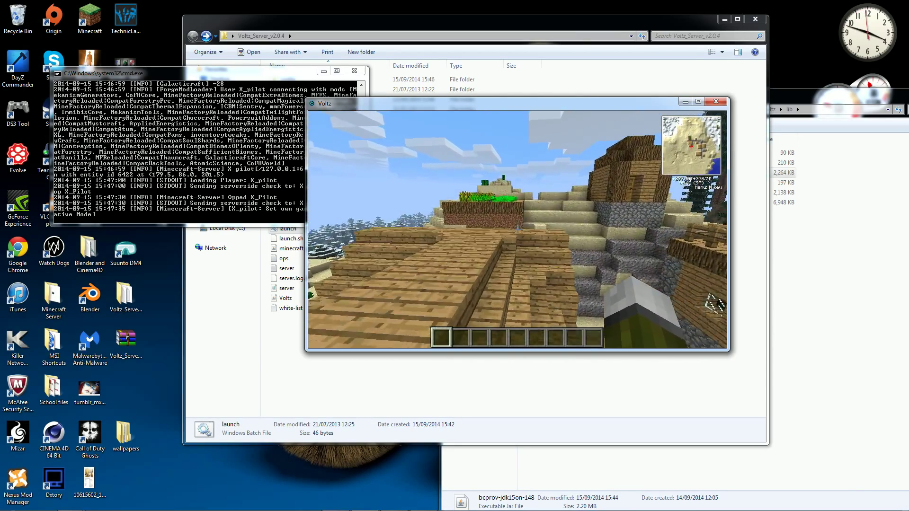
{"action": "key", "text": "w"}
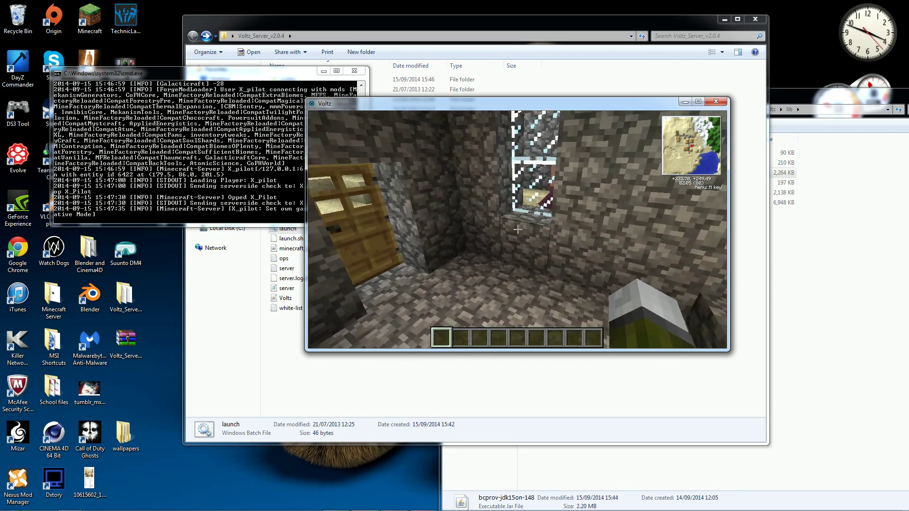
{"action": "right_click", "coordinate": [517, 230]}
{"action": "key", "text": "w"}
{"action": "key", "text": "w"}
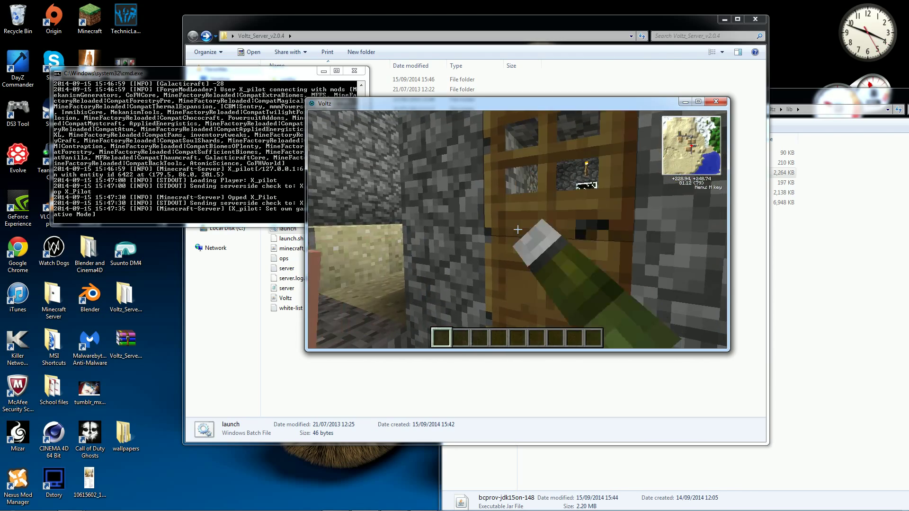